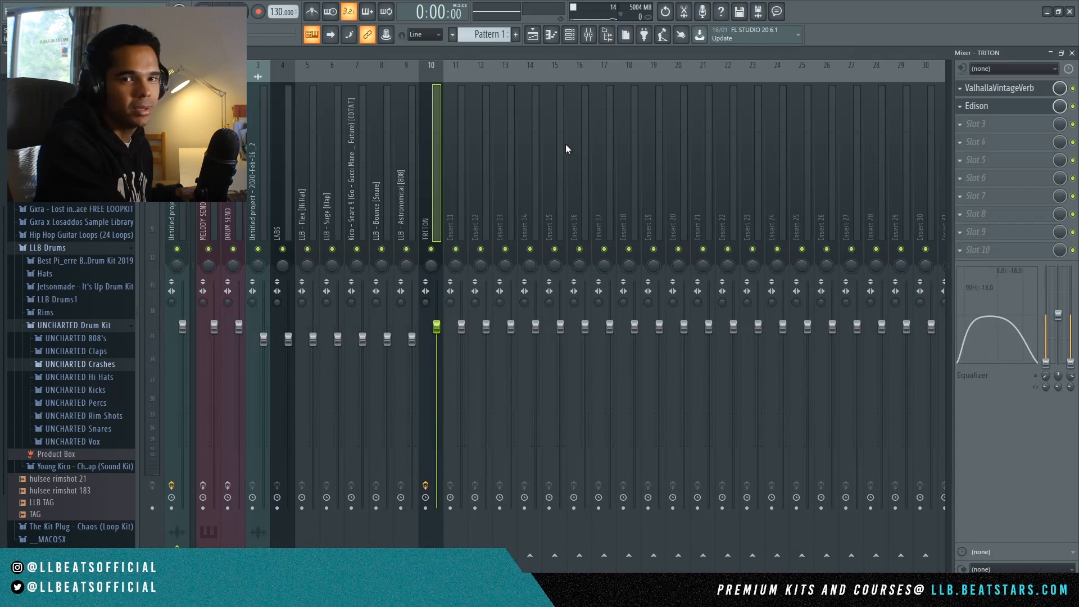
- Balance the mixer faders: lower the 808, Snare 9 and TRITON, and raise the clap, Bounce snare and the Untitled project track 3
{"action": "left_click_drag", "start_coordinate": [274, 207], "coordinate": [330, 211]}
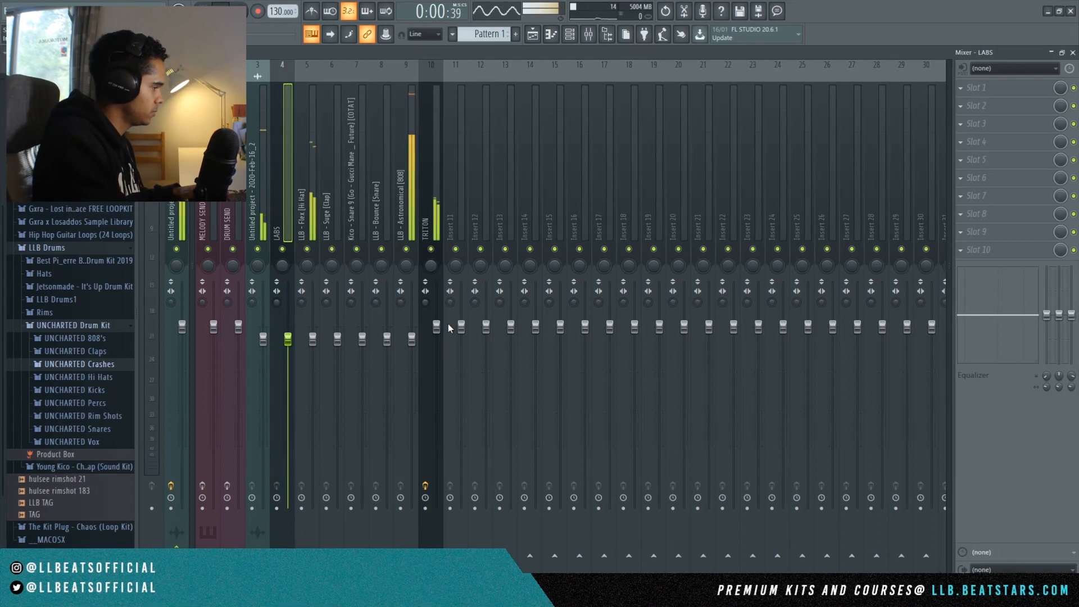
{"action": "left_click_drag", "start_coordinate": [412, 339], "coordinate": [383, 328]}
{"action": "left_click", "coordinate": [305, 337]}
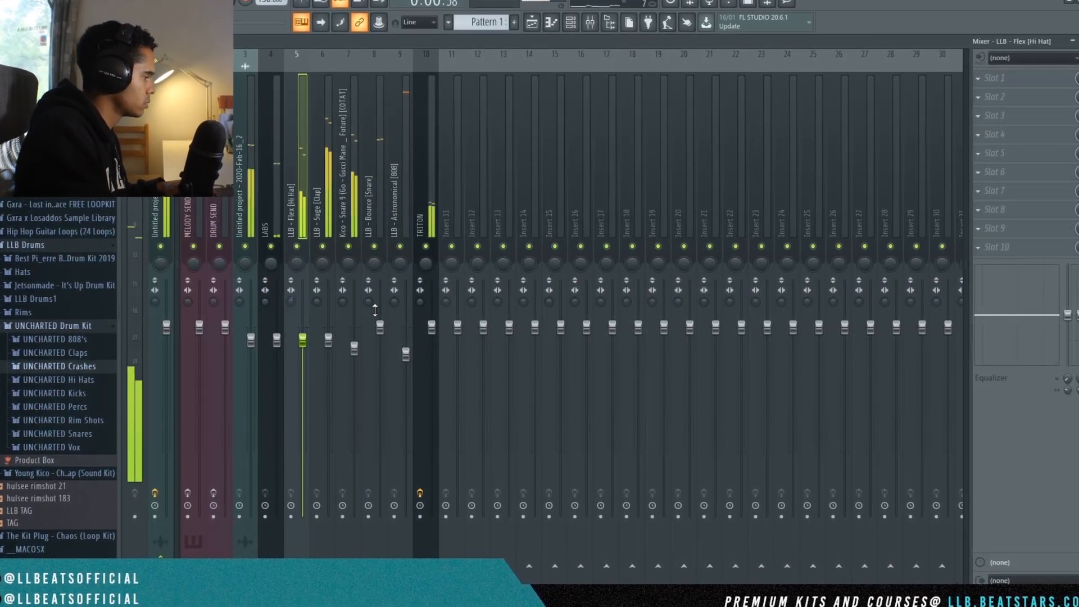
{"action": "left_click", "coordinate": [329, 340]}
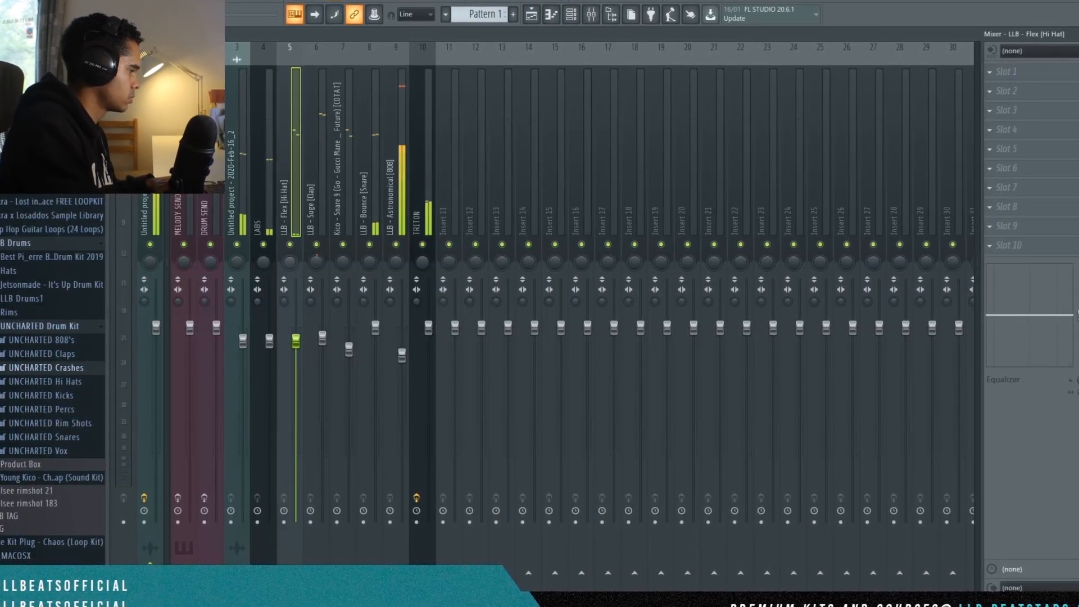
{"action": "left_click_drag", "start_coordinate": [427, 327], "coordinate": [427, 335]}
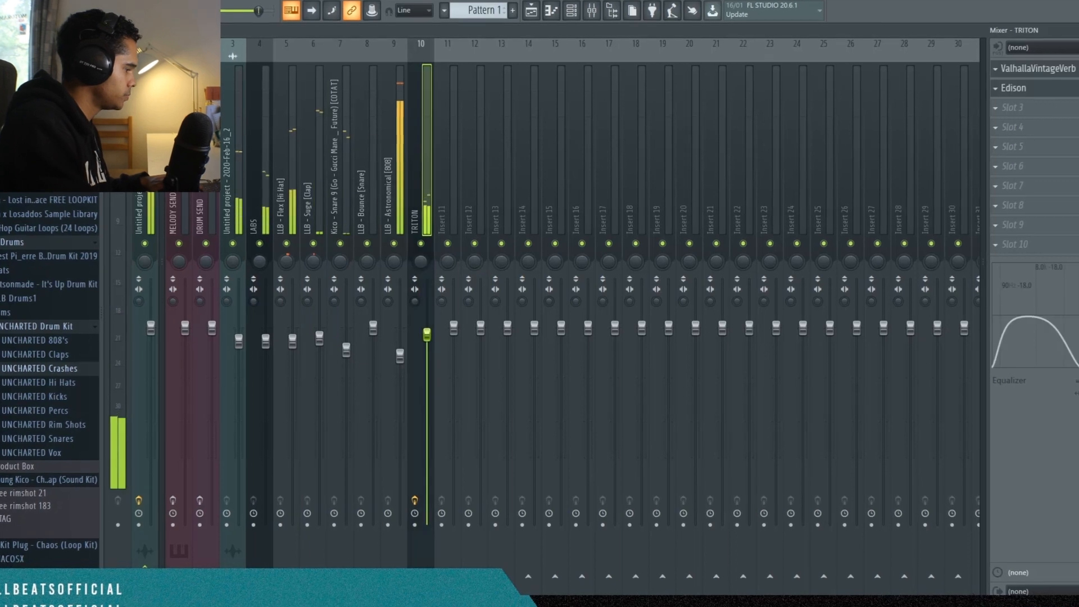
{"action": "left_click_drag", "start_coordinate": [240, 341], "coordinate": [240, 322]}
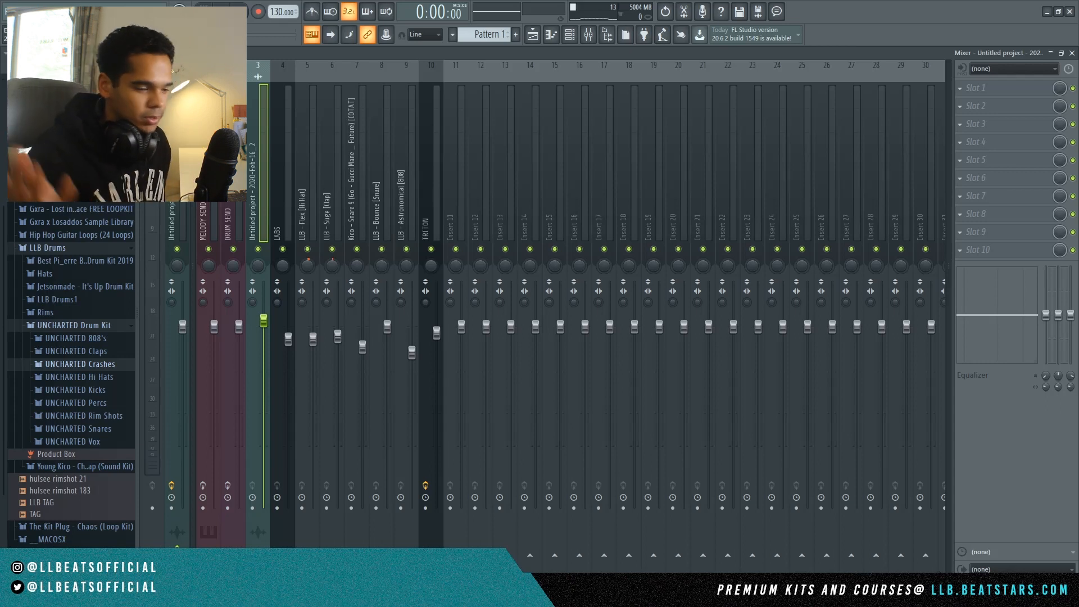
- Route the hi-hat, clap and two snare tracks, inserts 5 to 8, to the DRUM SEND track
{"action": "left_click_drag", "start_coordinate": [307, 191], "coordinate": [407, 202]}
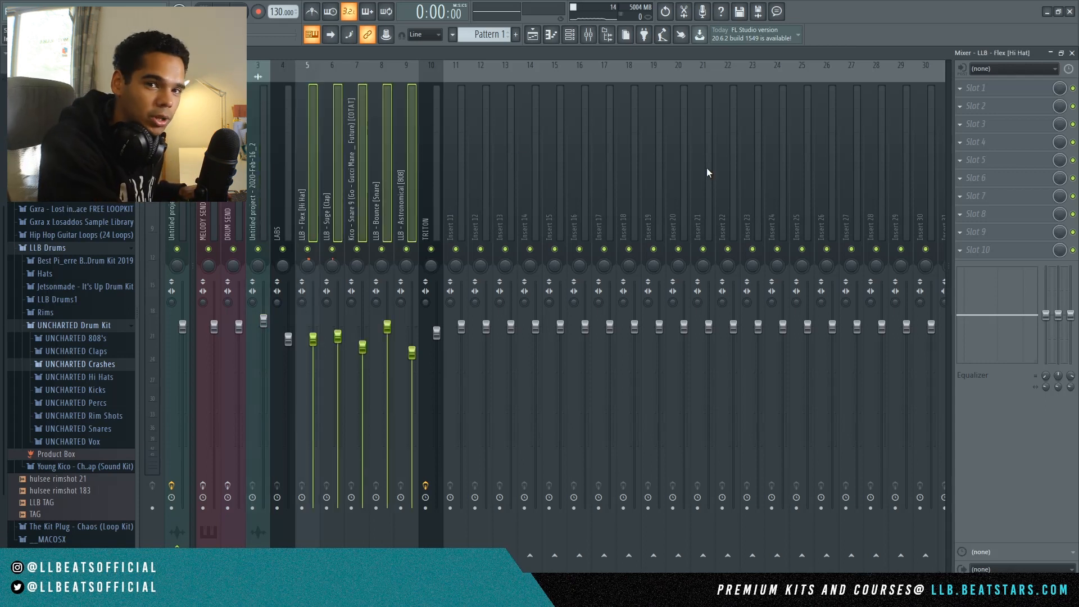
{"action": "left_click", "coordinate": [311, 211]}
{"action": "left_click_drag", "start_coordinate": [318, 216], "coordinate": [374, 218]}
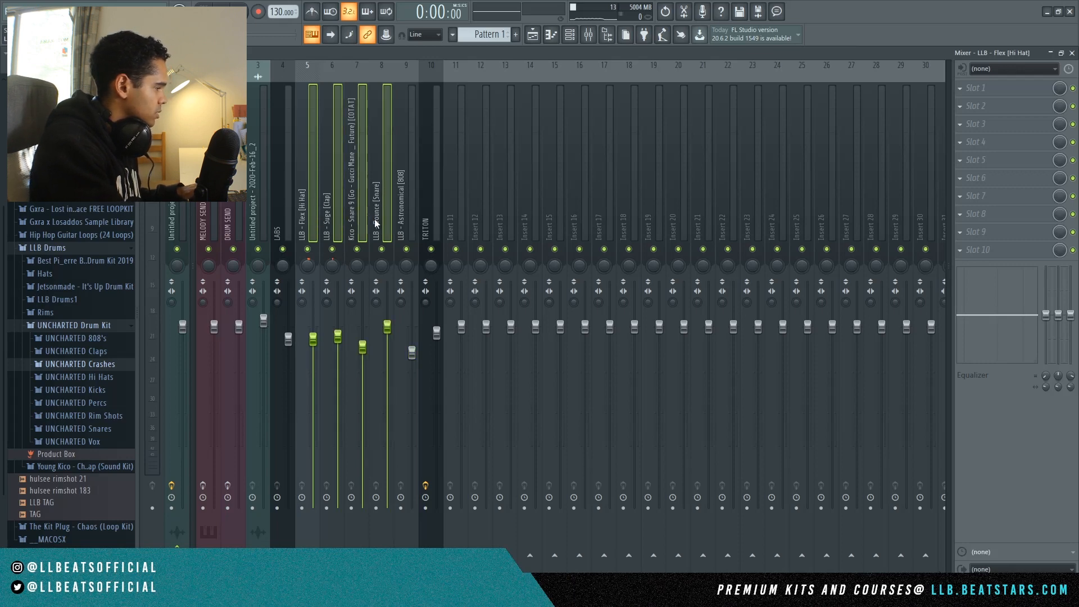
{"action": "left_click", "coordinate": [316, 205]}
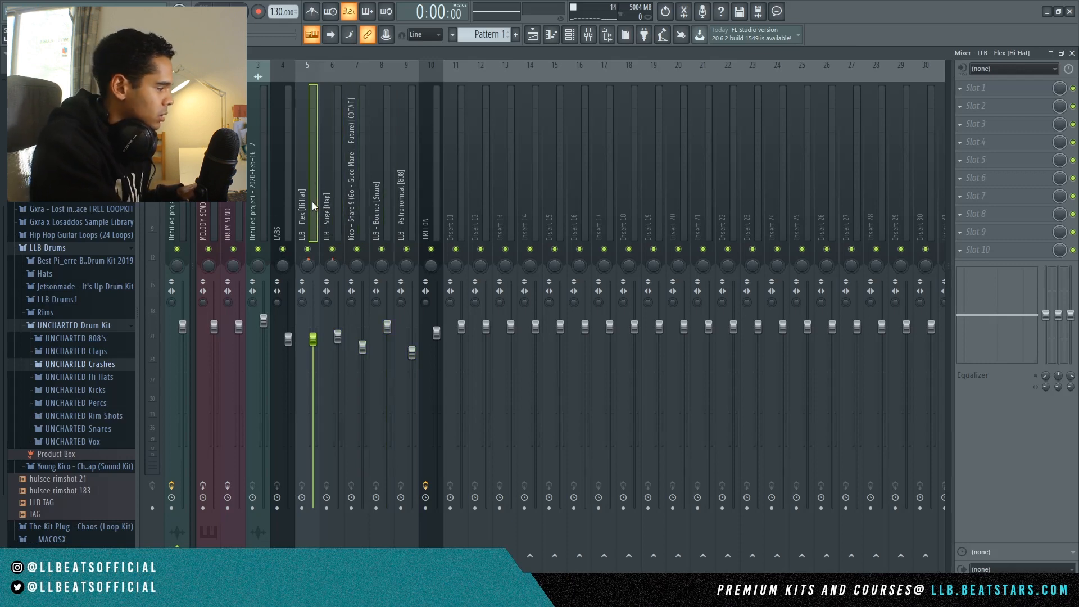
{"action": "left_click_drag", "start_coordinate": [304, 209], "coordinate": [376, 214]}
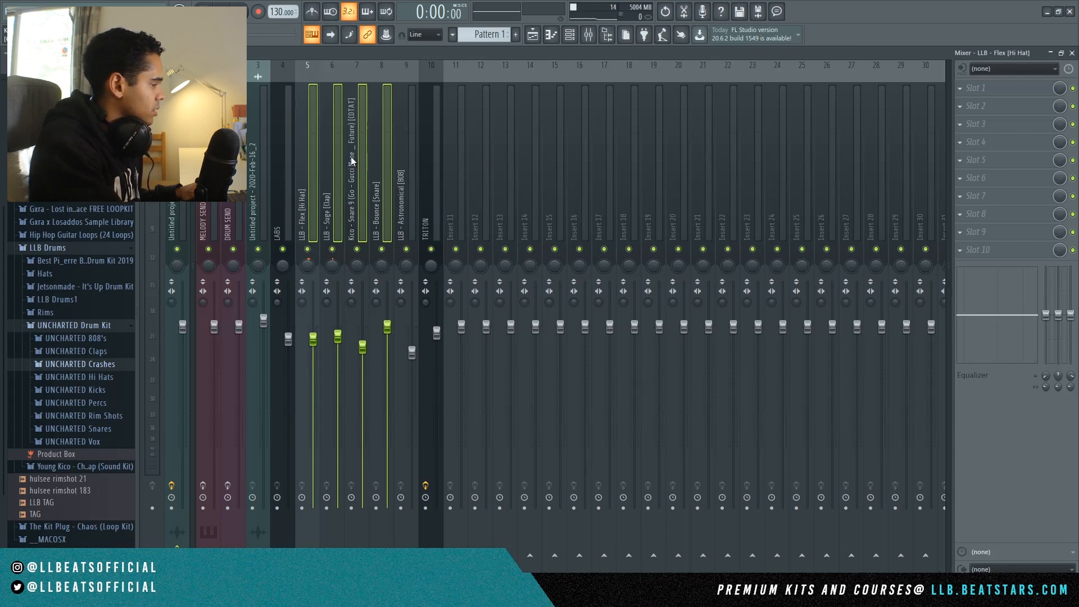
{"action": "right_click", "coordinate": [233, 522]}
{"action": "left_click", "coordinate": [250, 537]}
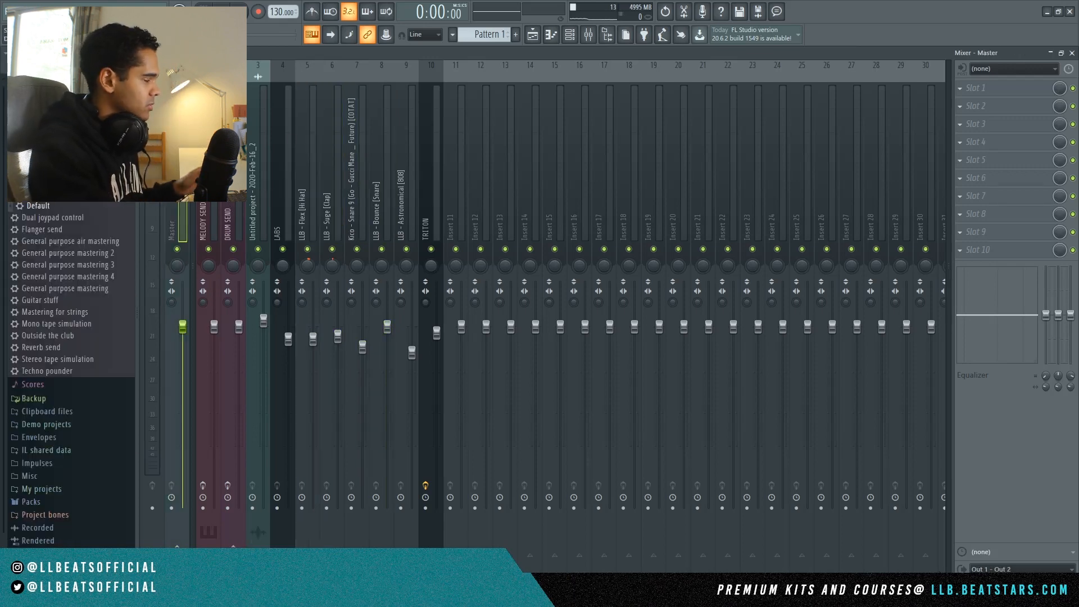
- Mute the Untitled project track 3, LABS, 808 and TRITON tracks and play the beat with the DRUM SEND selected
{"action": "left_click", "coordinate": [238, 204]}
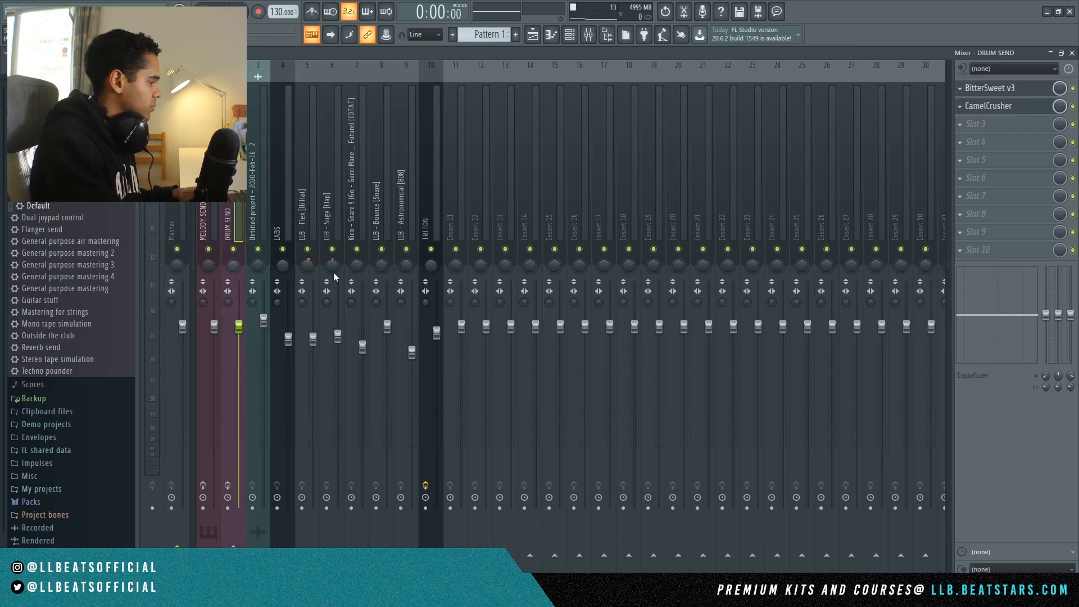
{"action": "left_click", "coordinate": [258, 249]}
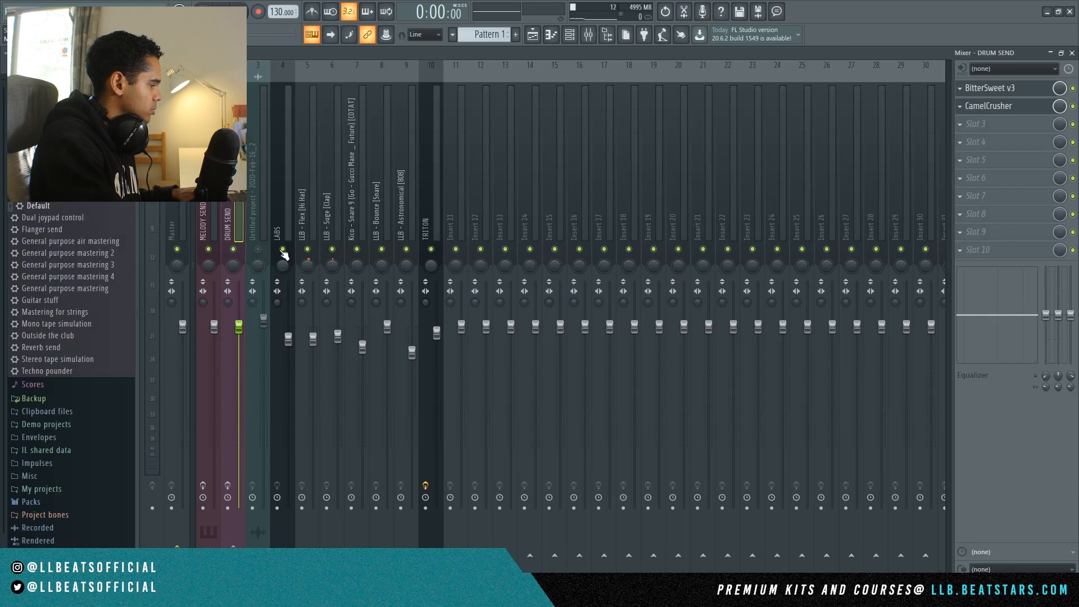
{"action": "left_click", "coordinate": [282, 250]}
{"action": "left_click", "coordinate": [407, 249]}
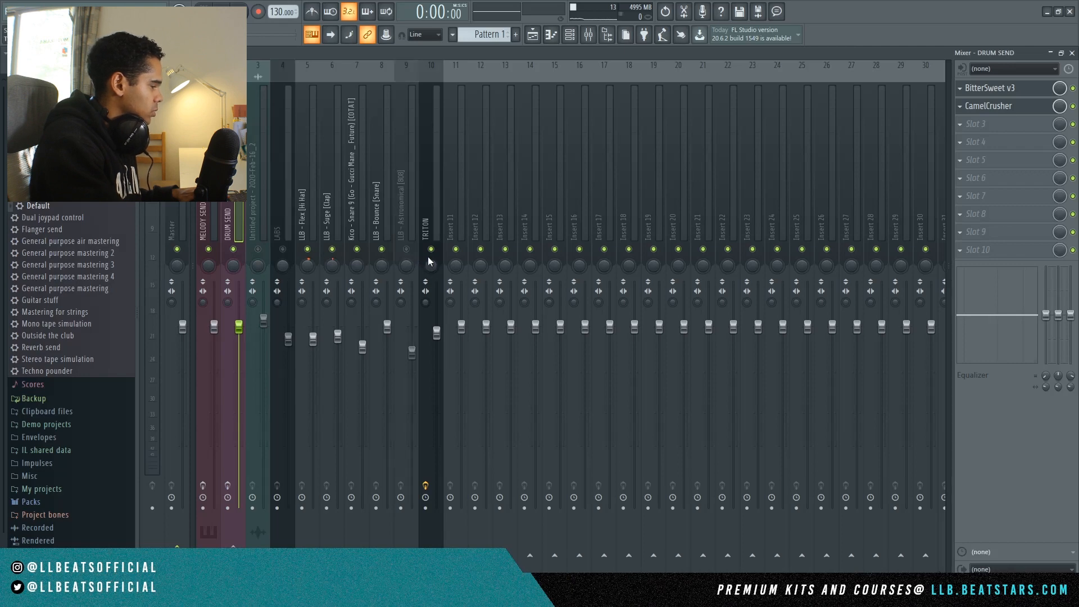
{"action": "left_click", "coordinate": [431, 249]}
{"action": "key", "text": "space"}
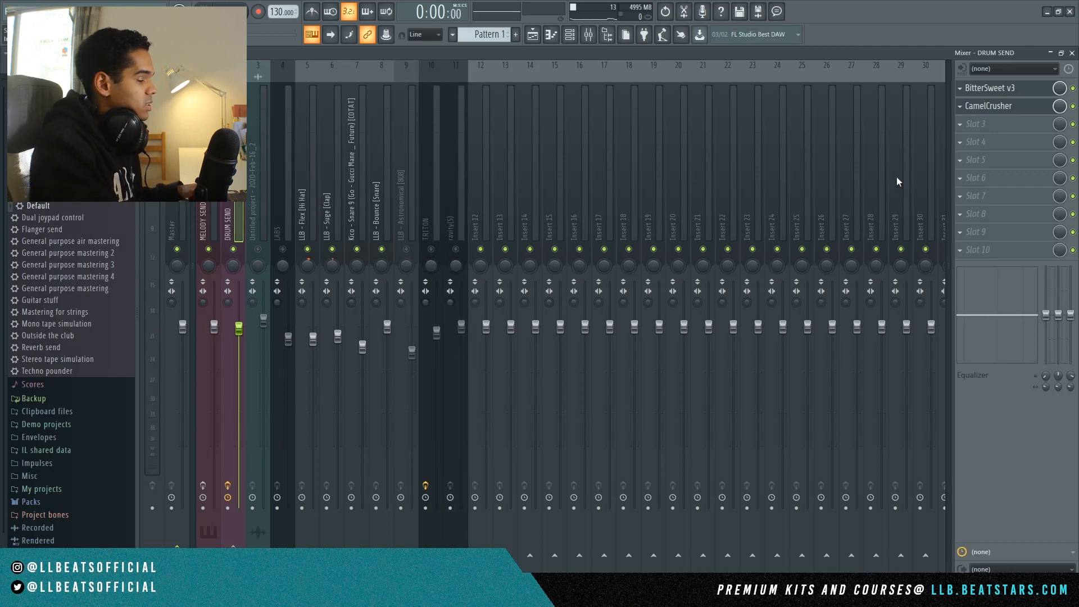
- Boost the lows by about 5.4 dB and the highs by about 1.4 dB in the DRUM SEND track's mixer equalizer
{"action": "left_click_drag", "start_coordinate": [1045, 315], "coordinate": [1046, 293]}
{"action": "left_click_drag", "start_coordinate": [1045, 376], "coordinate": [1046, 363]}
{"action": "left_click_drag", "start_coordinate": [1036, 310], "coordinate": [1037, 312]}
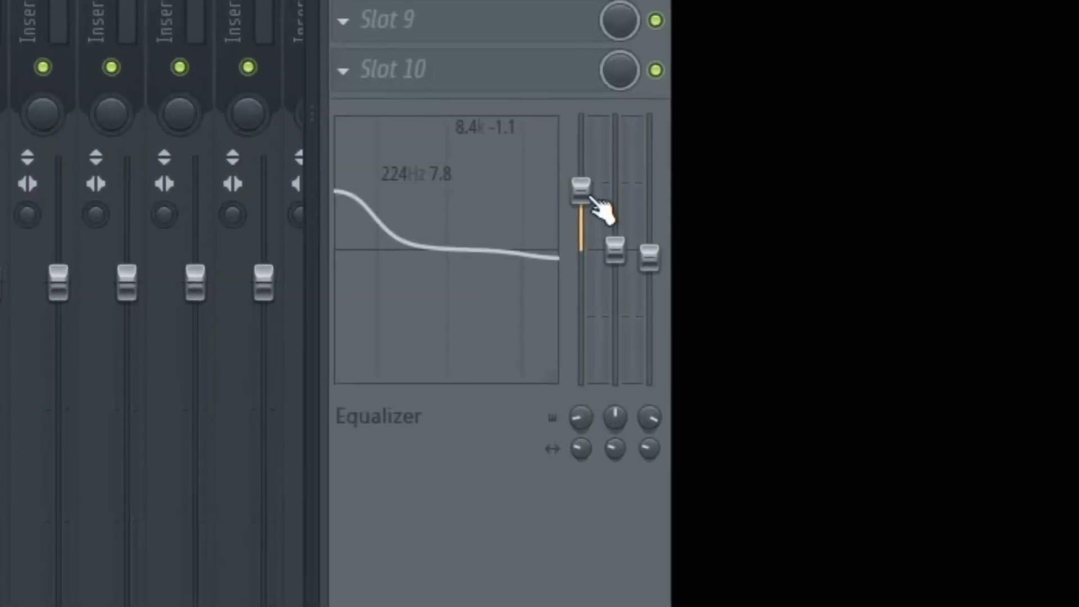
{"action": "left_click_drag", "start_coordinate": [1046, 293], "coordinate": [1046, 295]}
{"action": "left_click_drag", "start_coordinate": [581, 194], "coordinate": [580, 196]}
{"action": "left_click_drag", "start_coordinate": [648, 257], "coordinate": [650, 237]}
{"action": "left_click_drag", "start_coordinate": [579, 194], "coordinate": [576, 202]}
{"action": "mouse_move", "coordinate": [578, 435]}
{"action": "left_mouse_down"}
{"action": "mouse_move", "coordinate": [577, 425]}
{"action": "mouse_move", "coordinate": [587, 436]}
{"action": "left_mouse_up"}
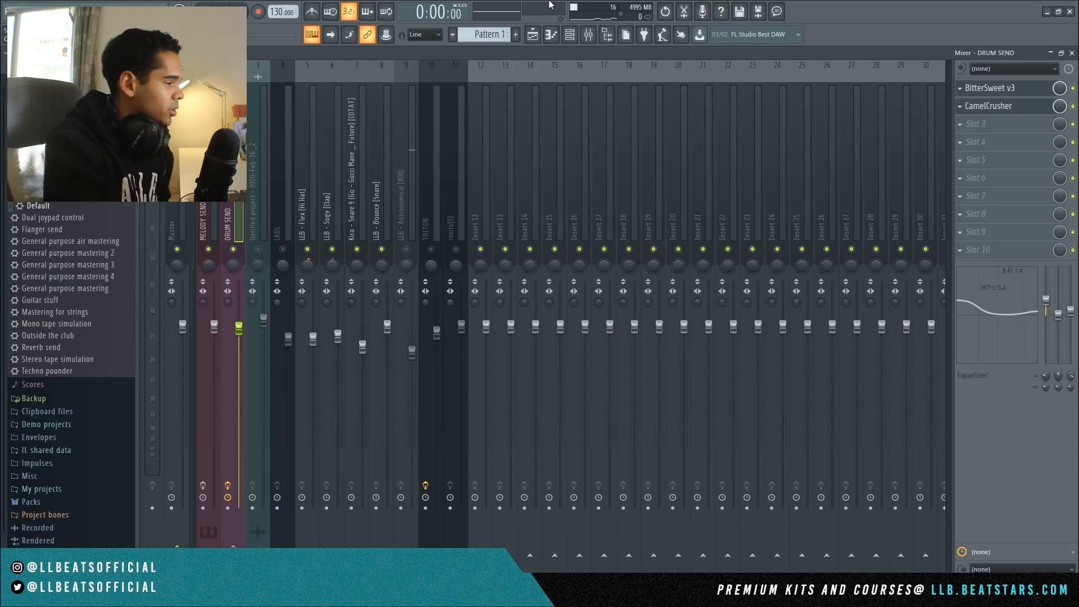
- Adjust BitterSweet v3 on the DRUM SEND during playback, leaving its main control slightly towards Bitter, and close the plugin
{"action": "left_click", "coordinate": [1033, 90]}
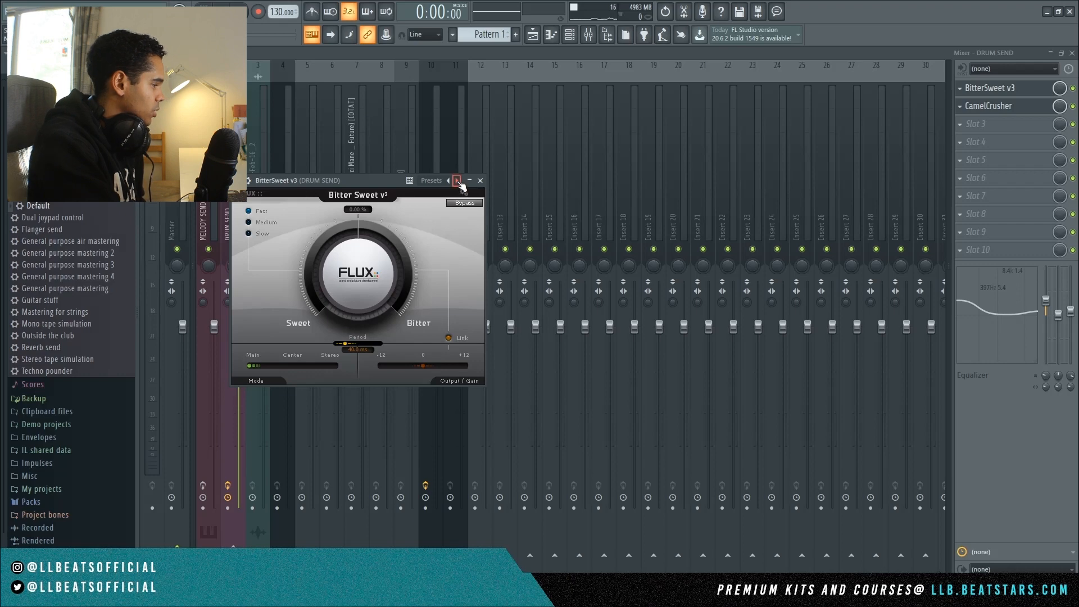
{"action": "left_click_drag", "start_coordinate": [380, 180], "coordinate": [439, 179]}
{"action": "left_click_drag", "start_coordinate": [425, 227], "coordinate": [432, 265]}
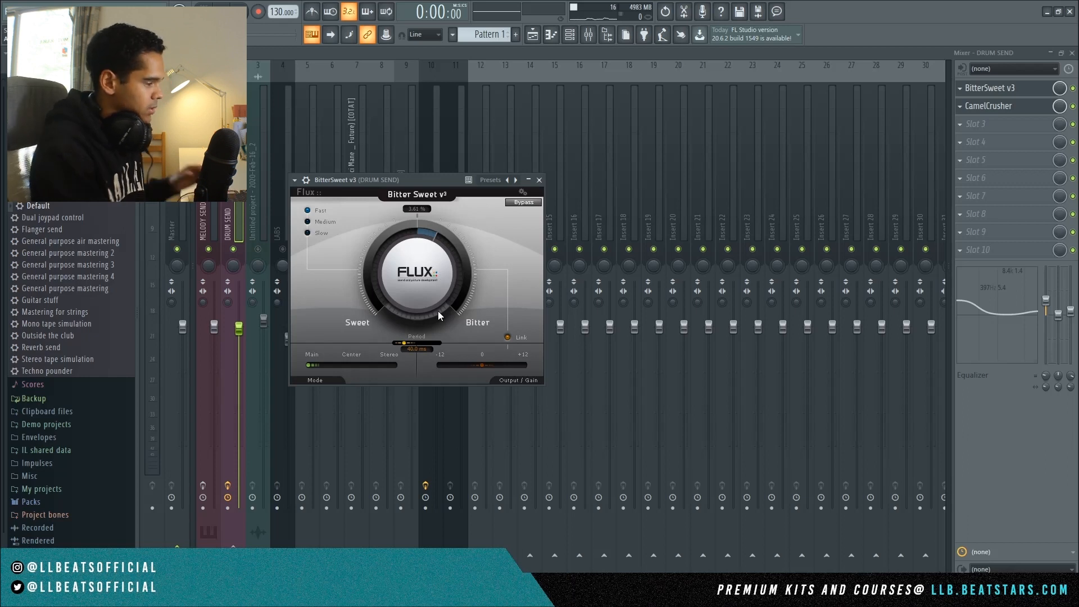
{"action": "key", "text": "space"}
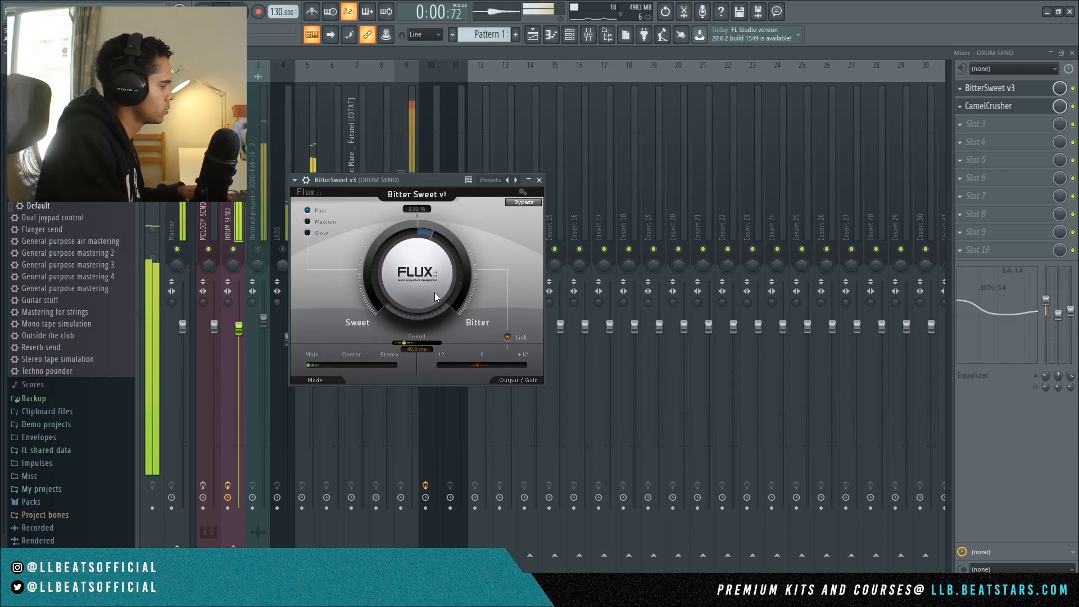
{"action": "left_click_drag", "start_coordinate": [433, 293], "coordinate": [439, 325]}
{"action": "left_click_drag", "start_coordinate": [433, 275], "coordinate": [454, 204]}
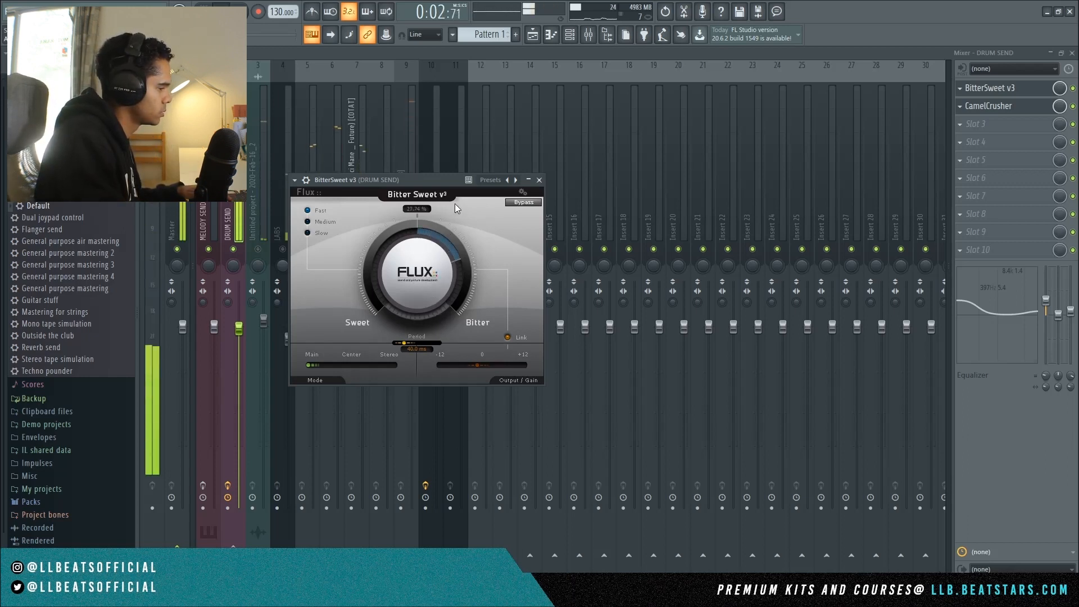
{"action": "mouse_move", "coordinate": [437, 291]}
{"action": "left_mouse_down"}
{"action": "mouse_move", "coordinate": [436, 316]}
{"action": "mouse_move", "coordinate": [429, 285]}
{"action": "left_mouse_up"}
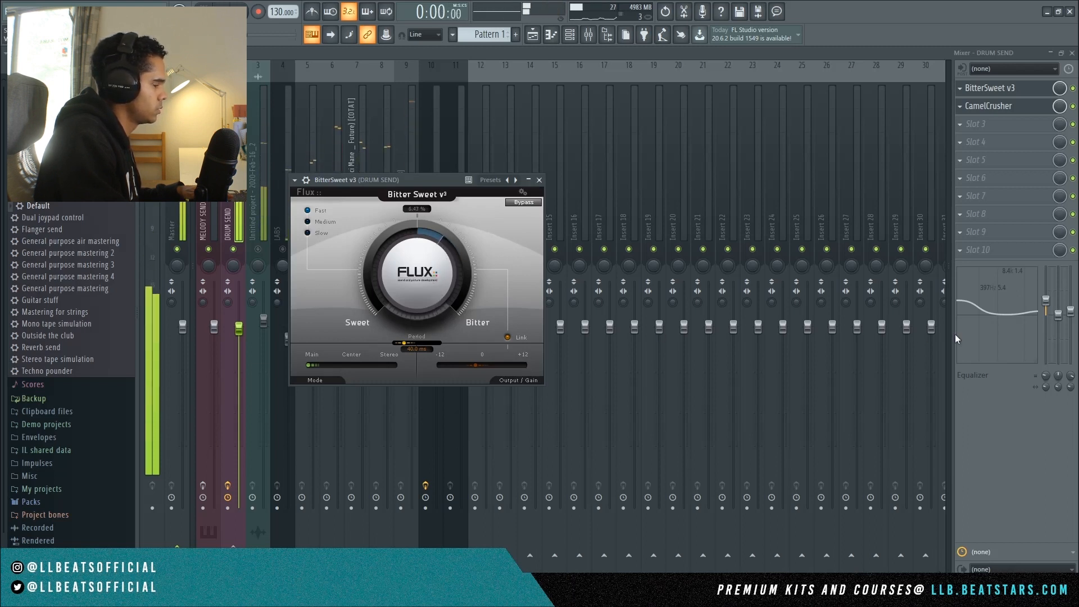
{"action": "key", "text": "space"}
{"action": "left_click", "coordinate": [837, 52]}
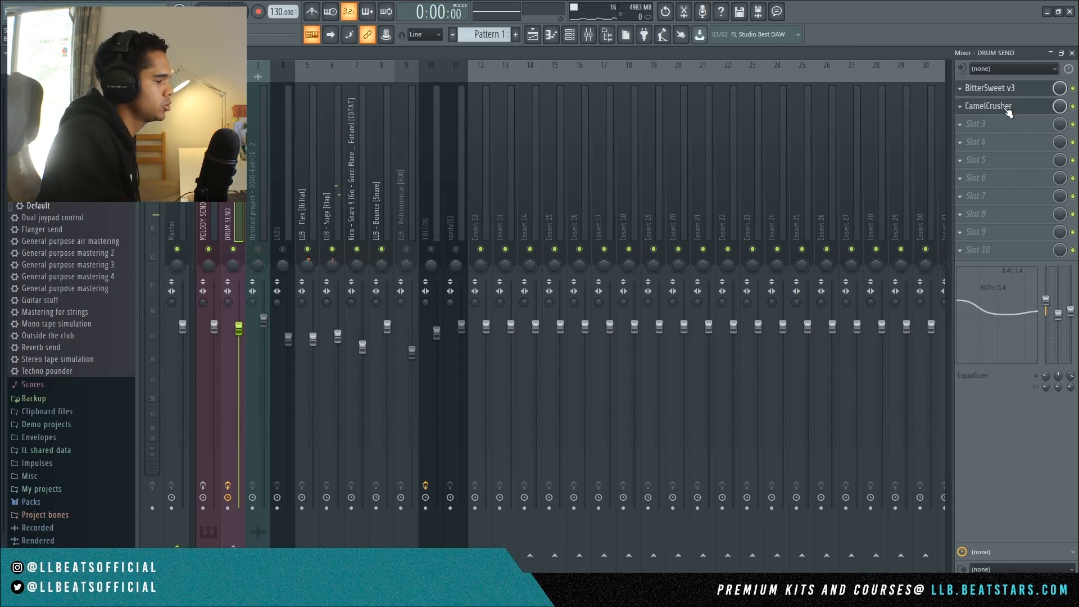
- Raise CamelCrusher's compressor amount slightly and reduce its master volume on the DRUM SEND while listening to the drums
{"action": "left_click", "coordinate": [1006, 109]}
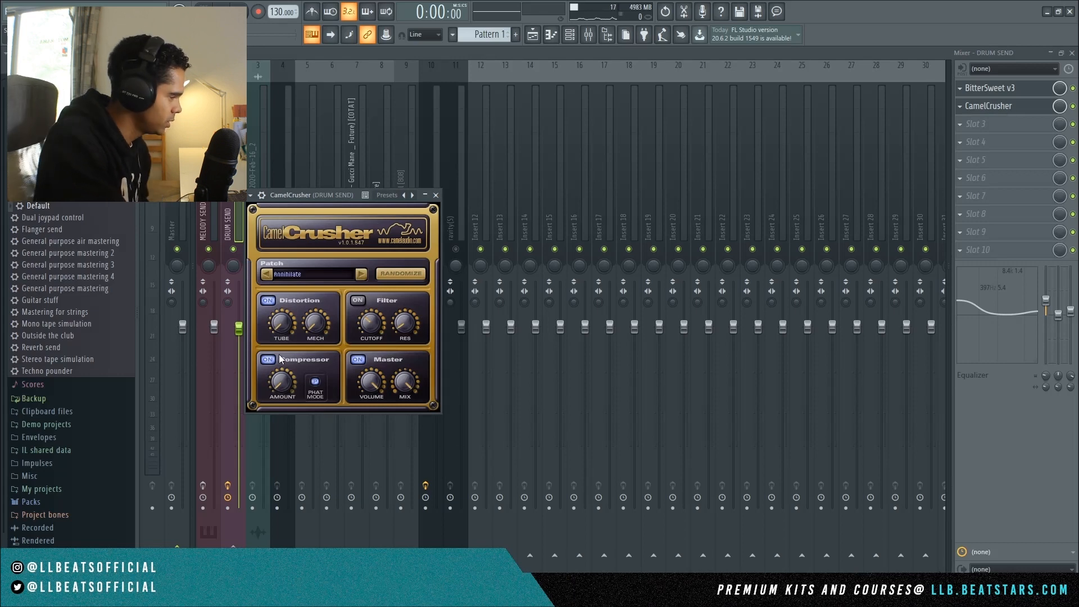
{"action": "left_click_drag", "start_coordinate": [340, 196], "coordinate": [430, 182]}
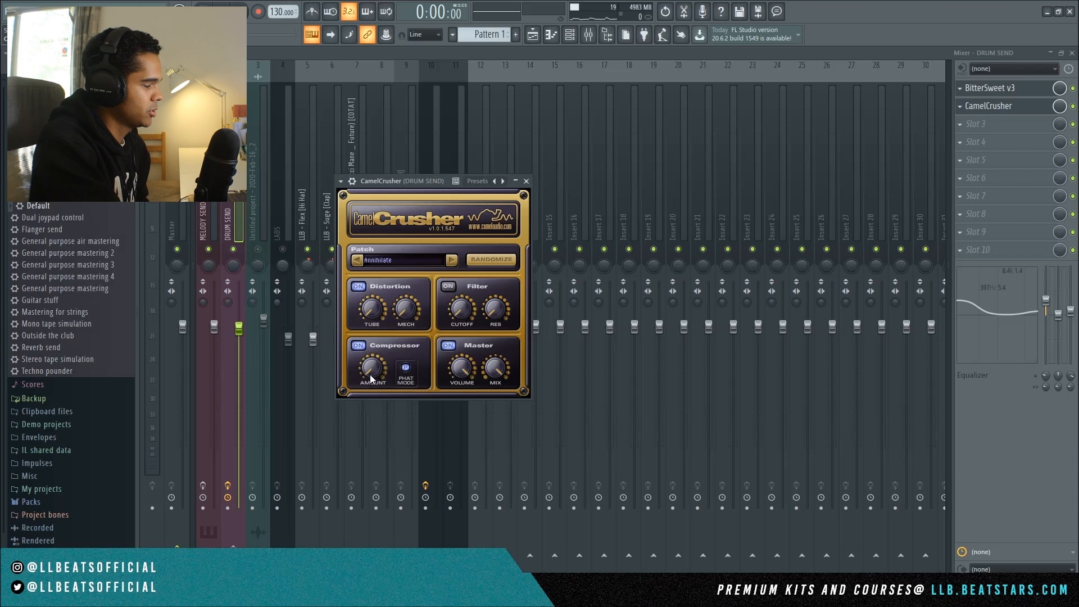
{"action": "left_click", "coordinate": [400, 359]}
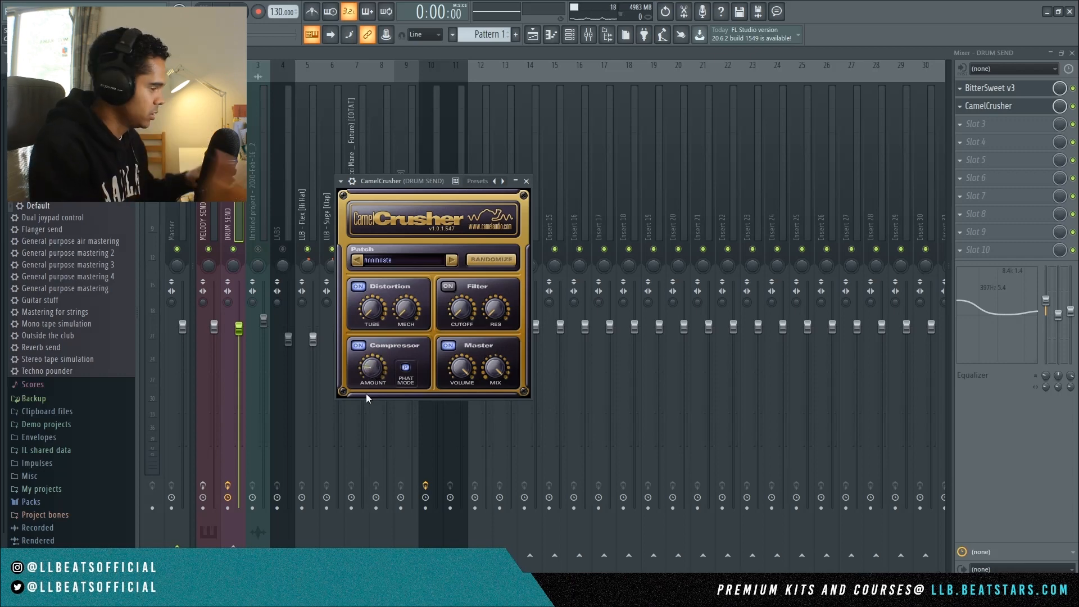
{"action": "key", "text": "space"}
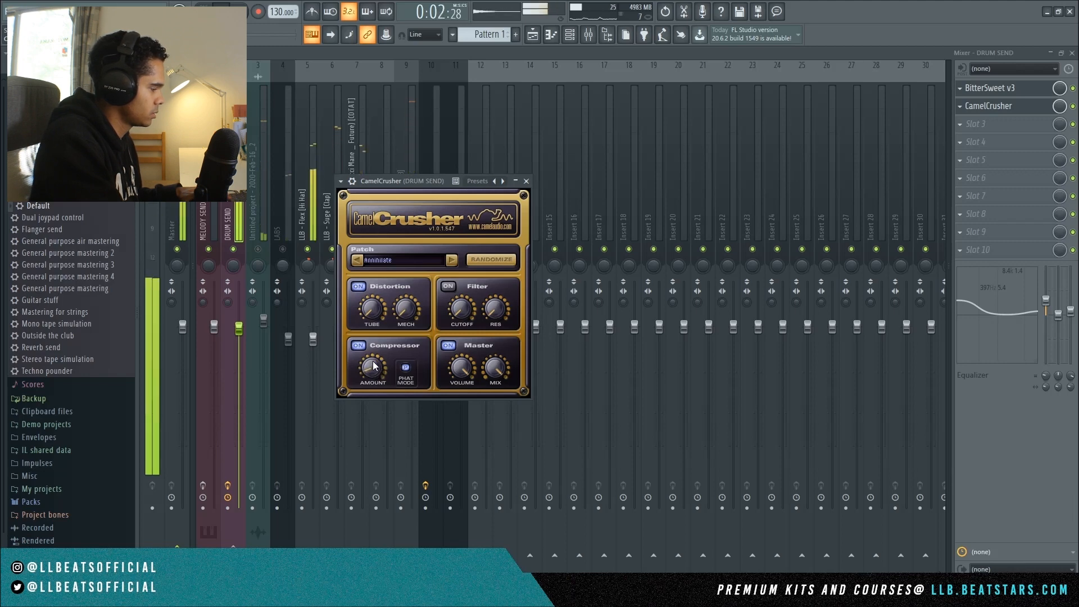
{"action": "key", "text": "space"}
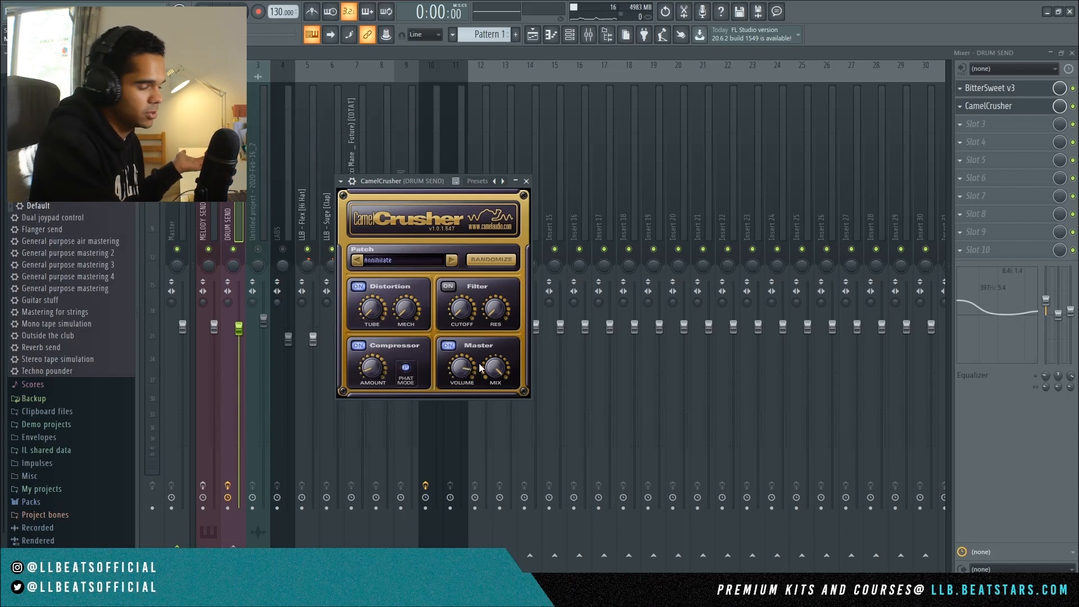
{"action": "key", "text": "space"}
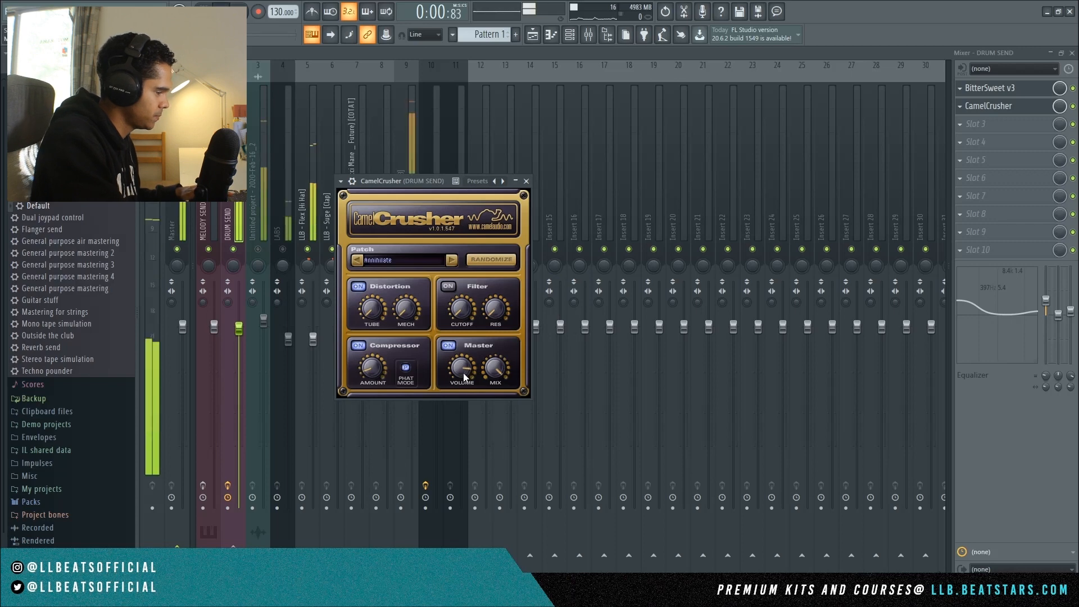
{"action": "left_click", "coordinate": [988, 106]}
{"action": "key", "text": "space"}
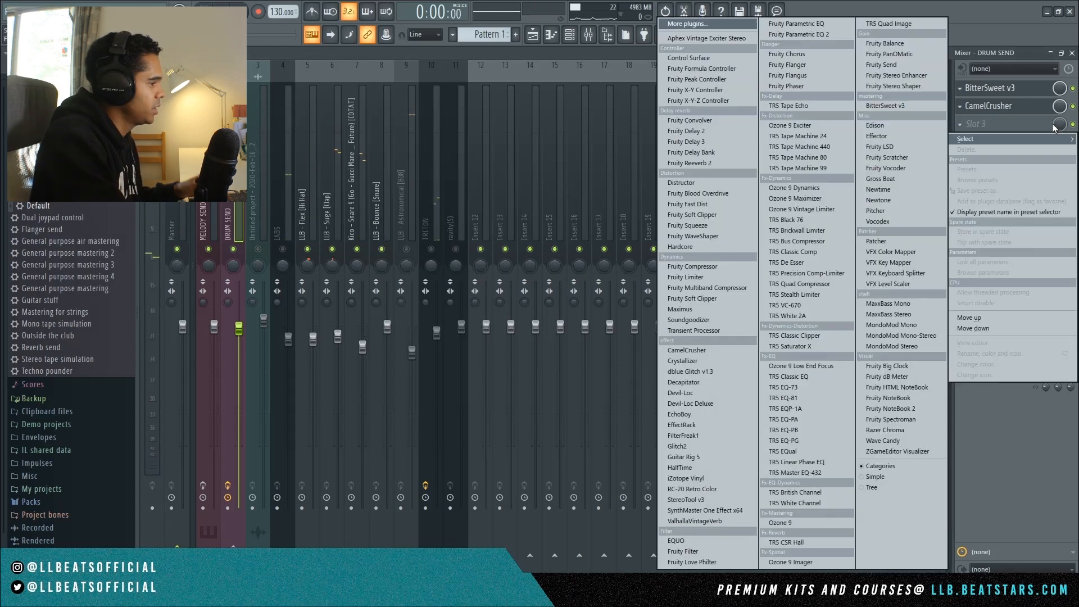
- Add Aphex Vintage Exciter Stereo to slot 3 of the DRUM SEND and load its PA Default preset
{"action": "left_click", "coordinate": [964, 127]}
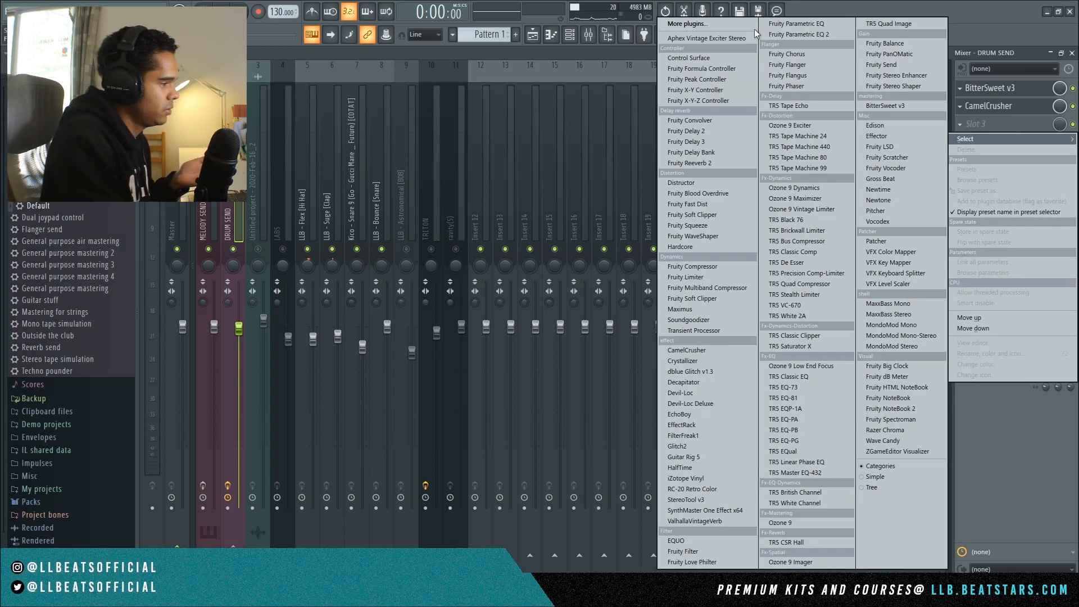
{"action": "left_click", "coordinate": [720, 37]}
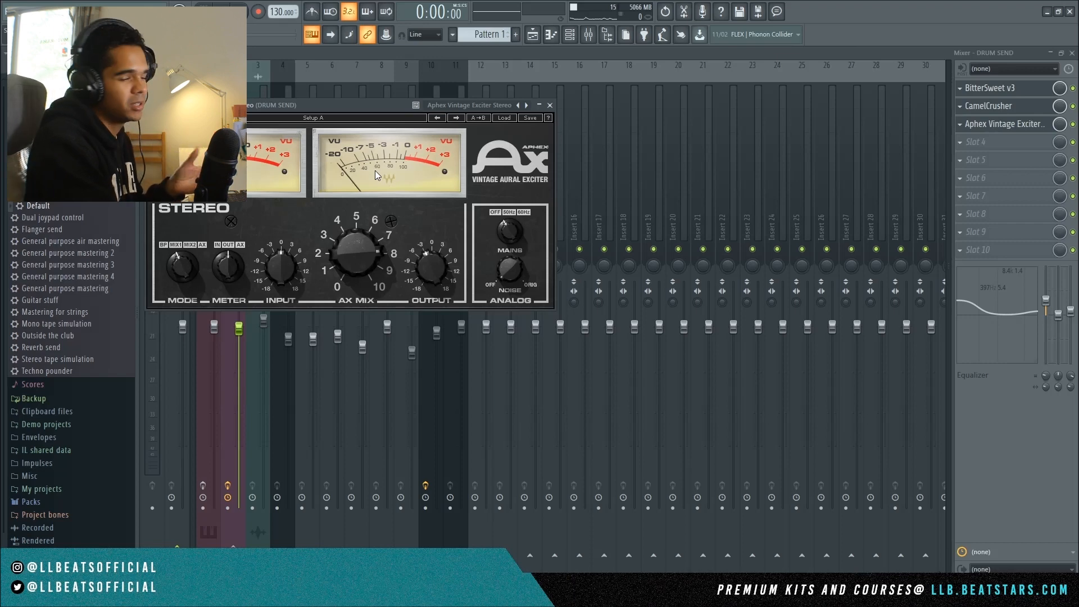
{"action": "left_click", "coordinate": [458, 118]}
{"action": "left_click_drag", "start_coordinate": [389, 103], "coordinate": [402, 99]}
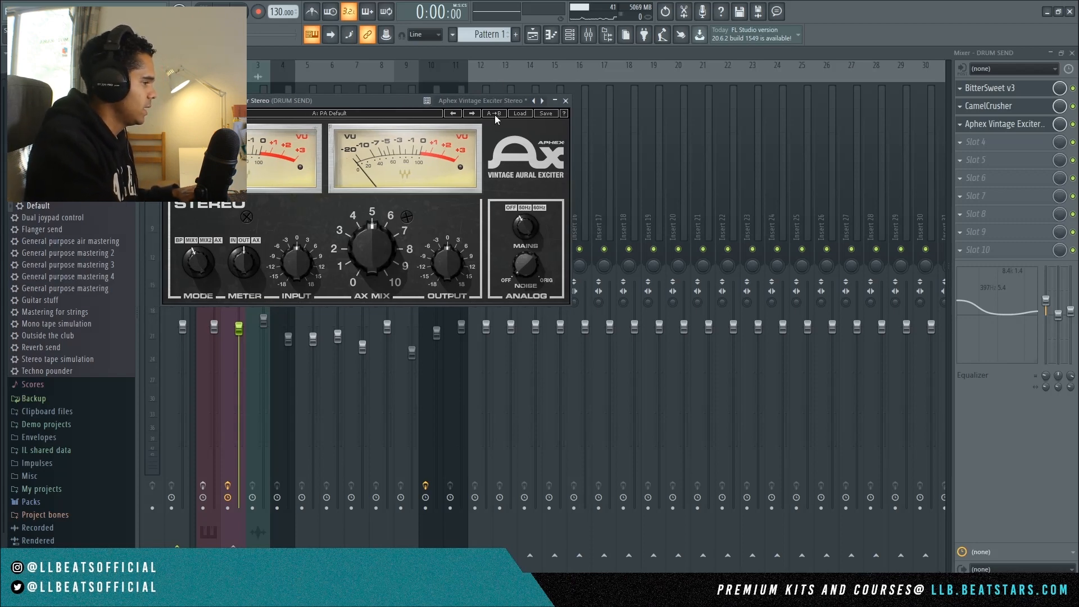
{"action": "left_click_drag", "start_coordinate": [389, 103], "coordinate": [397, 102]}
- Set the exciter's AX MIX to about 4.27 during playback and trim the DRUM SEND equalizer's high boost to about 1.0 dB
{"action": "left_click_drag", "start_coordinate": [396, 258], "coordinate": [396, 169]}
{"action": "key", "text": "space"}
{"action": "left_click_drag", "start_coordinate": [379, 248], "coordinate": [380, 291]}
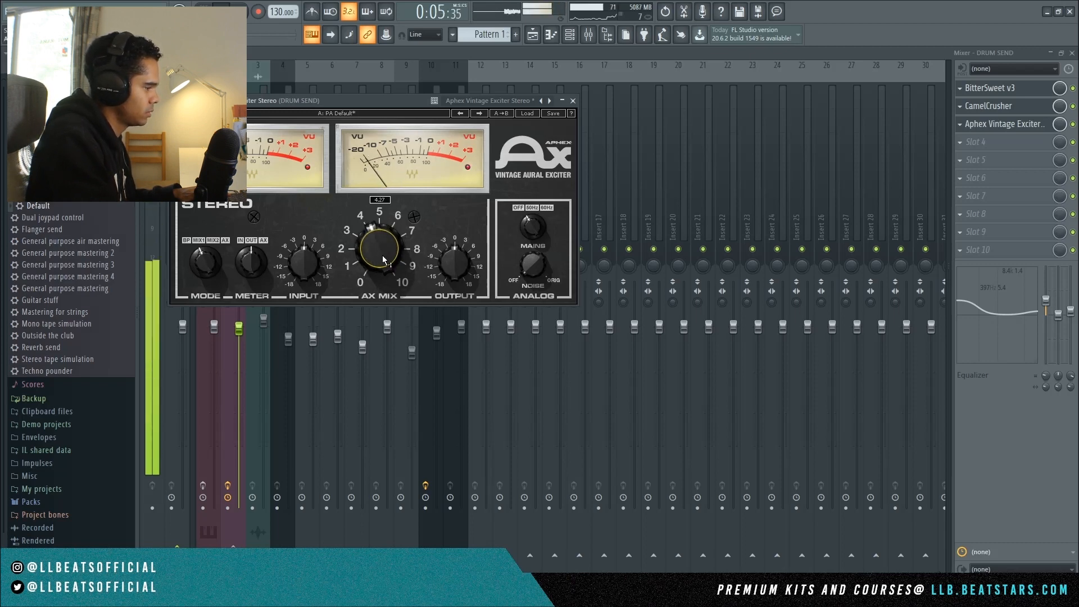
{"action": "left_click_drag", "start_coordinate": [1071, 310], "coordinate": [1071, 312]}
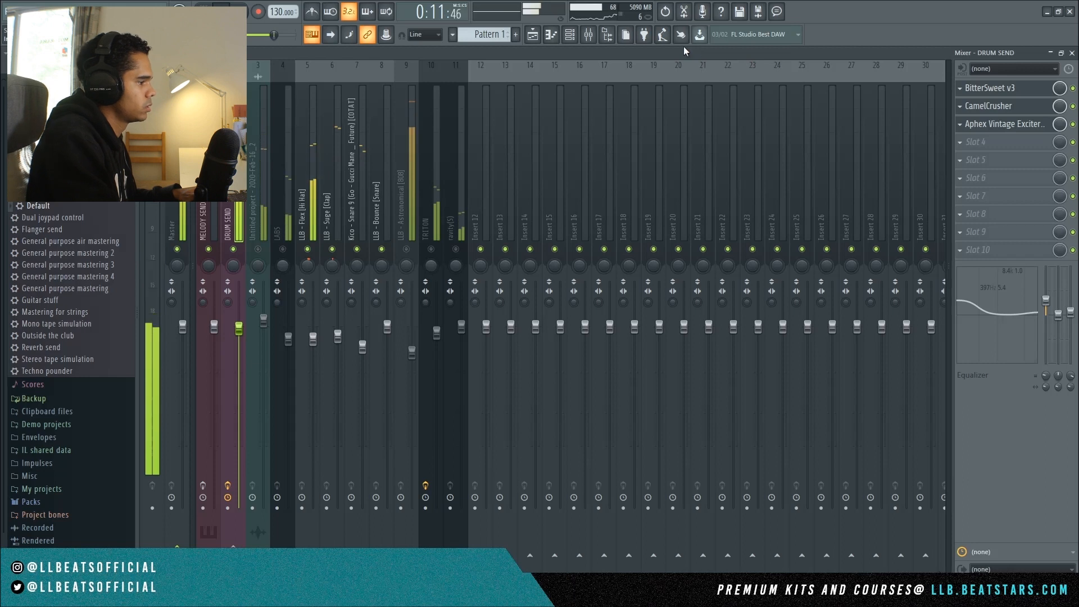
{"action": "key", "text": "space"}
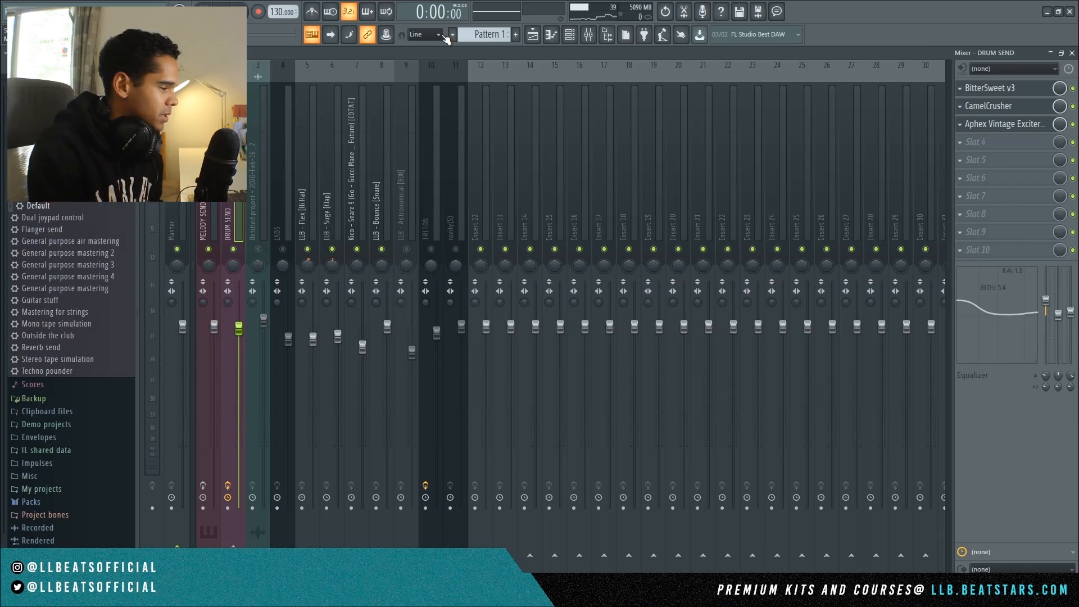
- Add Fruity Reeverb 2 to slot 4 of the DRUM SEND and turn its mix level down low
{"action": "left_click", "coordinate": [960, 144]}
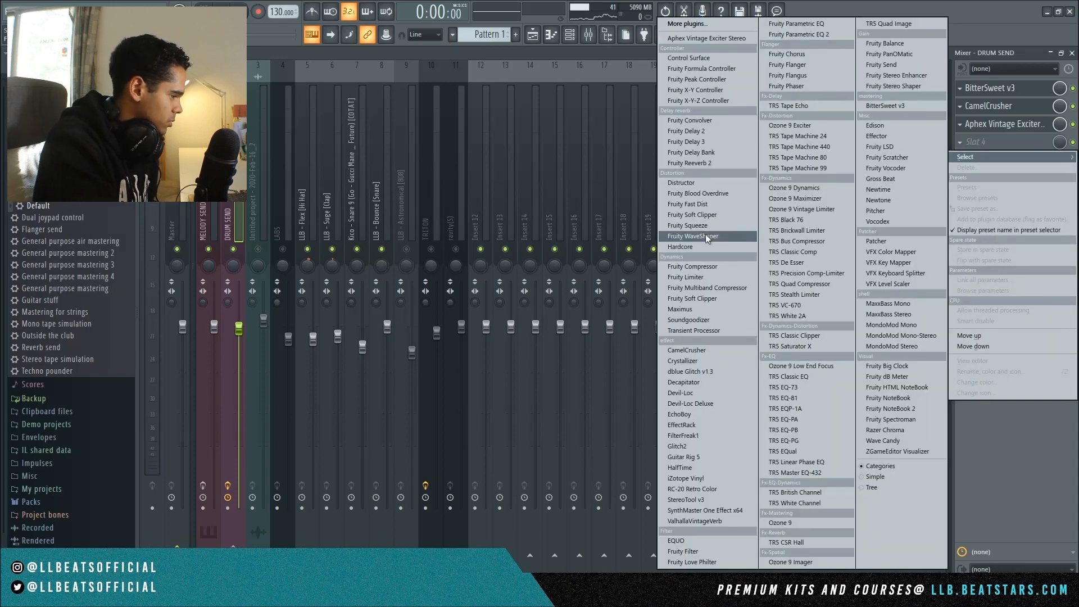
{"action": "left_click", "coordinate": [731, 162]}
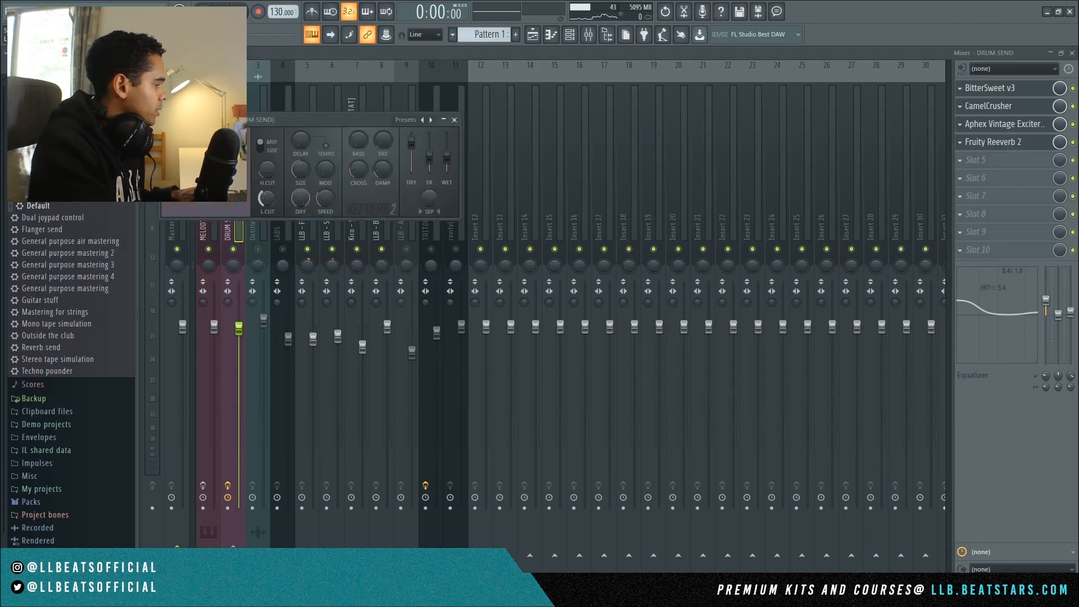
{"action": "left_click", "coordinate": [1033, 144]}
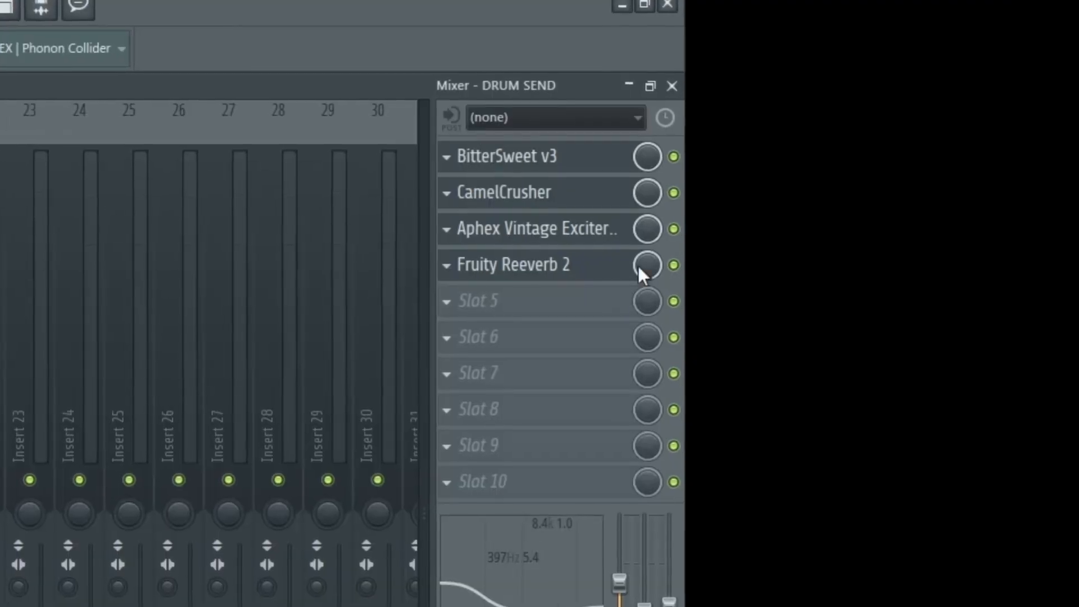
{"action": "left_click_drag", "start_coordinate": [1060, 141], "coordinate": [1060, 174]}
{"action": "left_click_drag", "start_coordinate": [659, 265], "coordinate": [658, 316]}
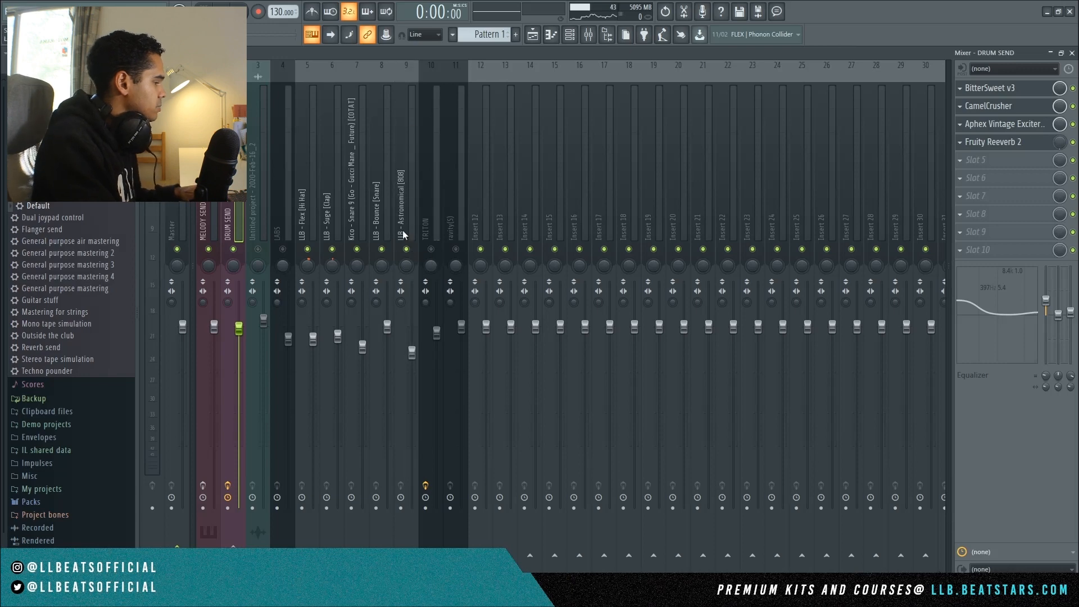
- Add Fruity Limiter to slot 1 of the LLB - Astronomical [808] track
{"action": "left_click", "coordinate": [409, 203]}
{"action": "left_click", "coordinate": [436, 185]}
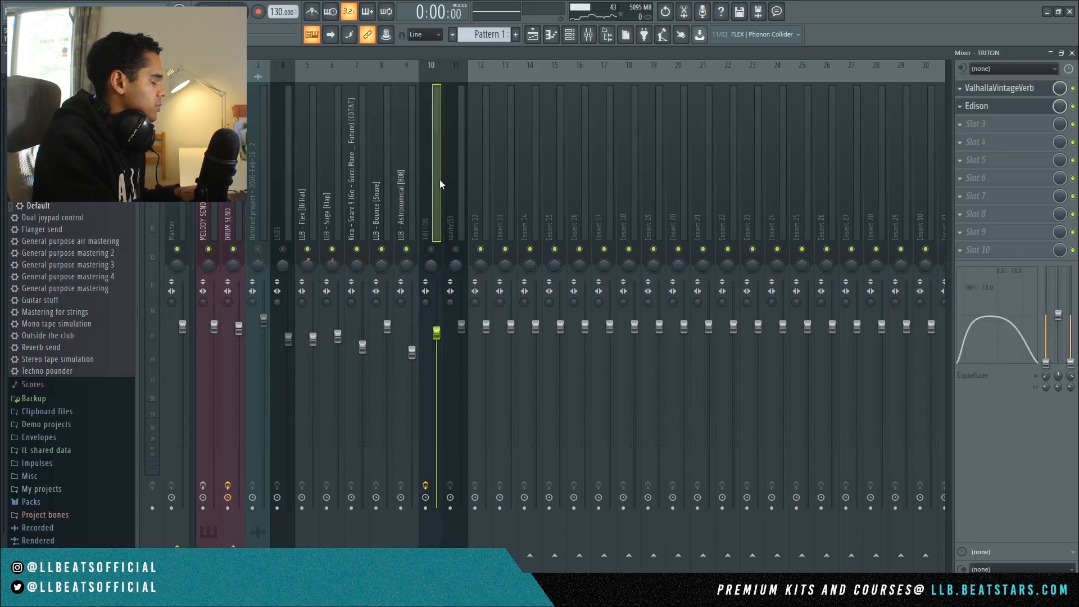
{"action": "left_click", "coordinate": [415, 195]}
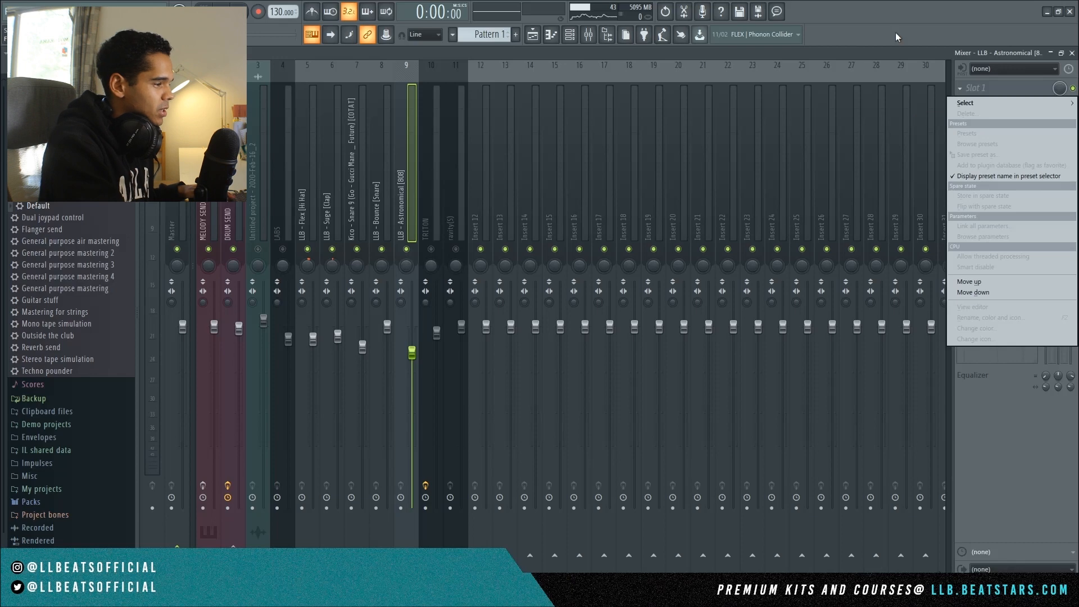
{"action": "left_click", "coordinate": [896, 51]}
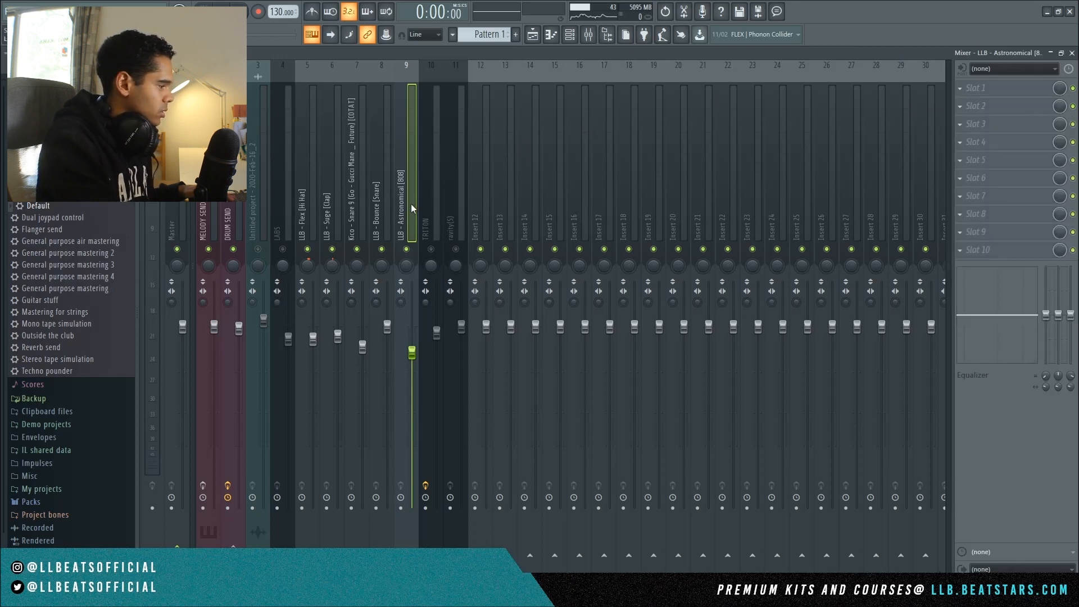
{"action": "left_click", "coordinate": [960, 88]}
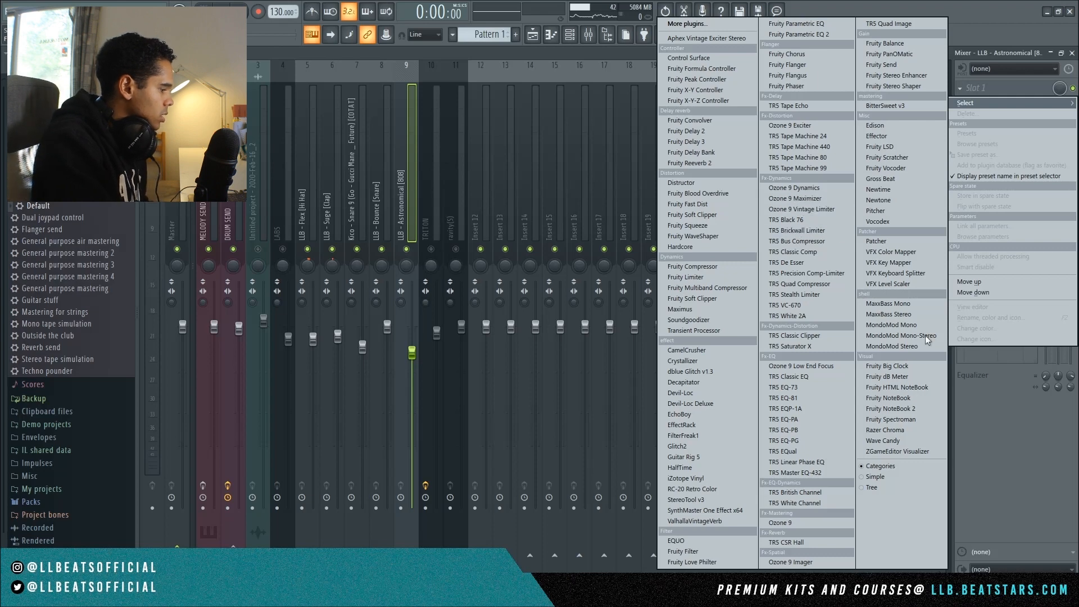
{"action": "left_click", "coordinate": [683, 278]}
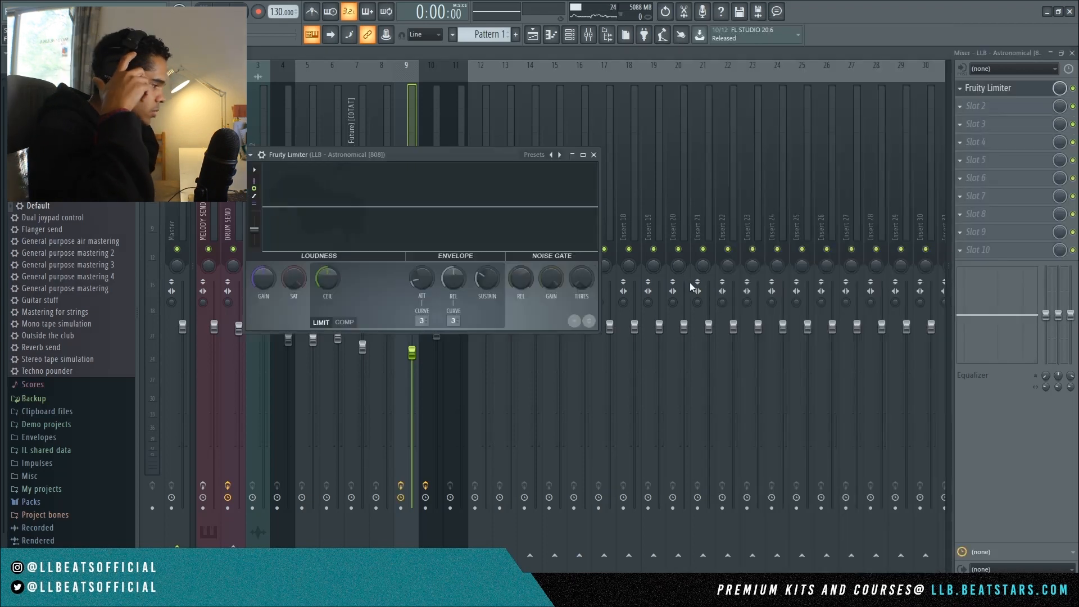
- Switch the 808's Fruity Limiter to compressor mode and adjust its threshold, knee, ratio and release, with the curve at 3, during playback
{"action": "left_click", "coordinate": [344, 323]}
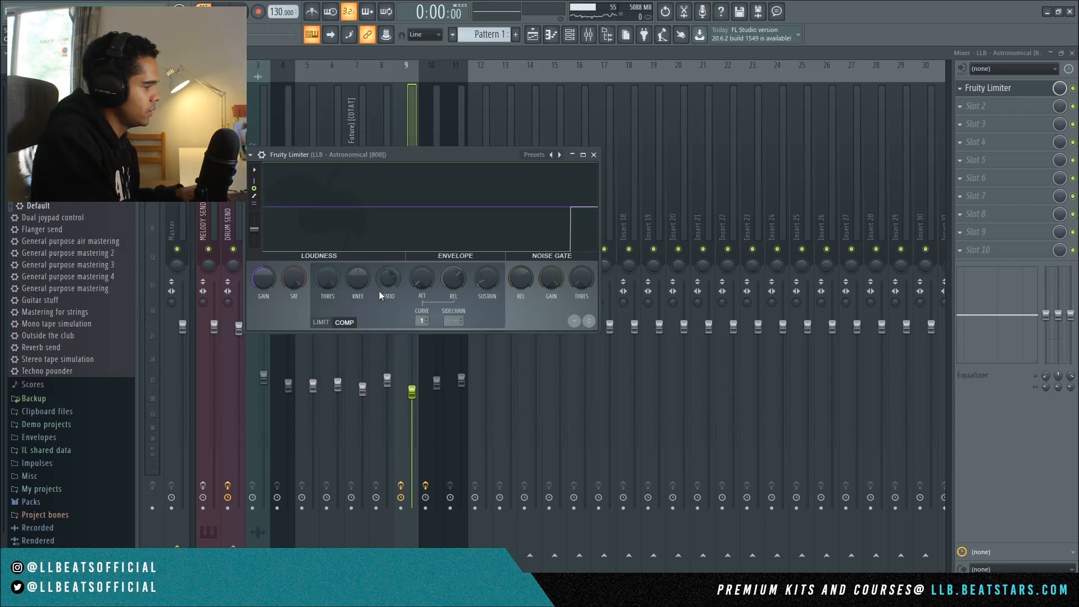
{"action": "left_click_drag", "start_coordinate": [453, 279], "coordinate": [453, 277]}
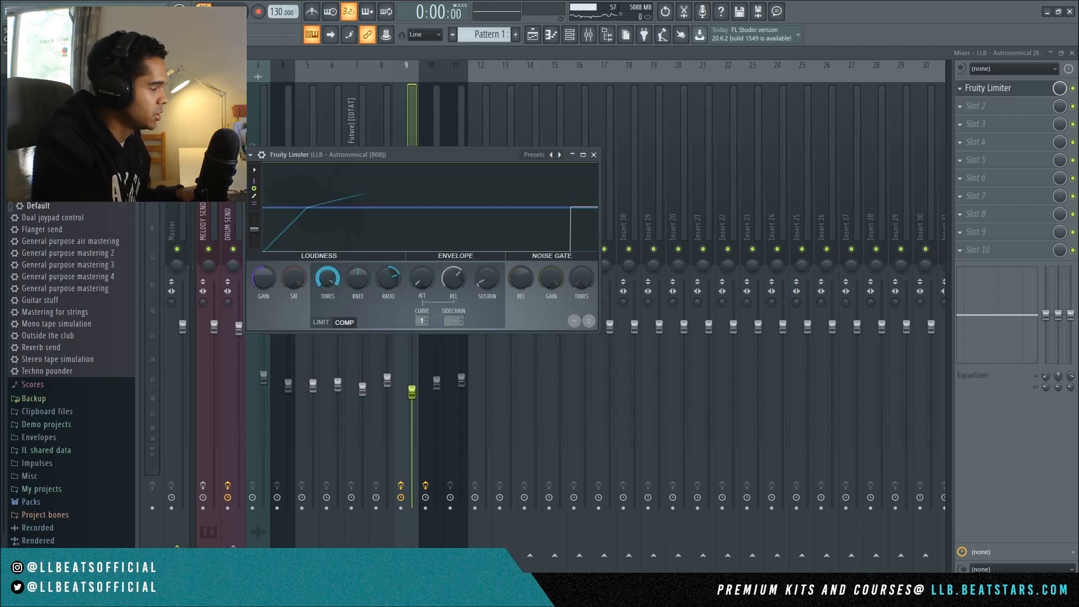
{"action": "key", "text": "space"}
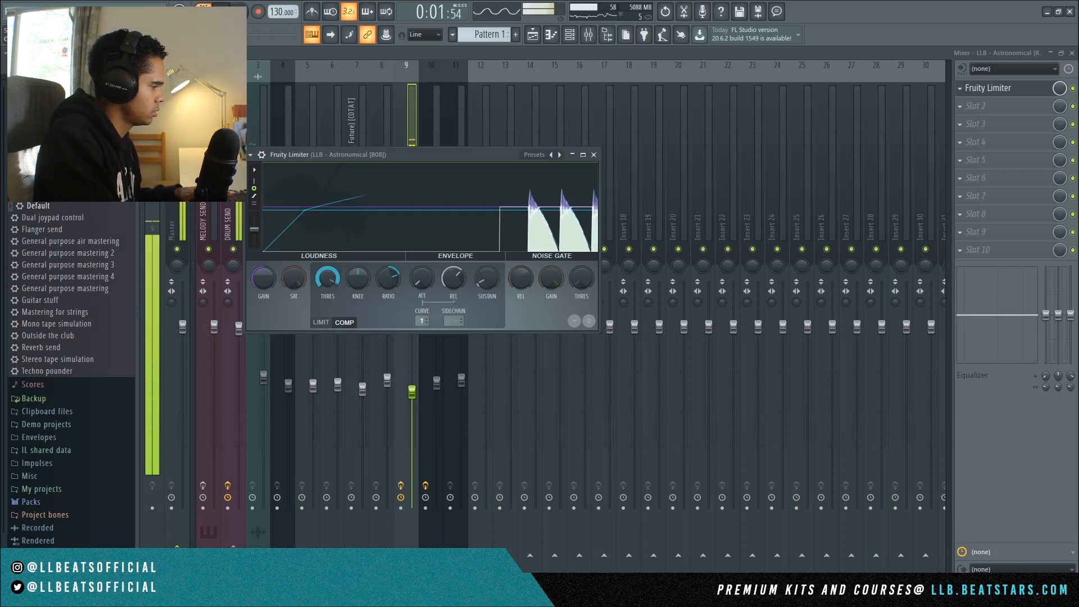
{"action": "key", "text": "space"}
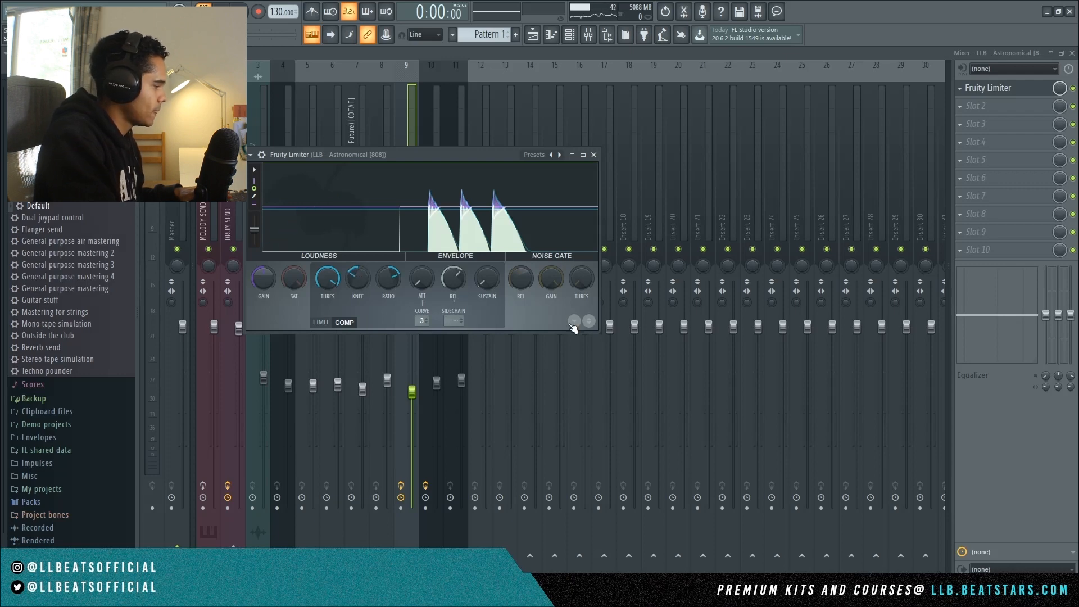
- Raise the gain of the 808's Fruity Limiter while listening to the compressed sound, and close the plugin
{"action": "key", "text": "space"}
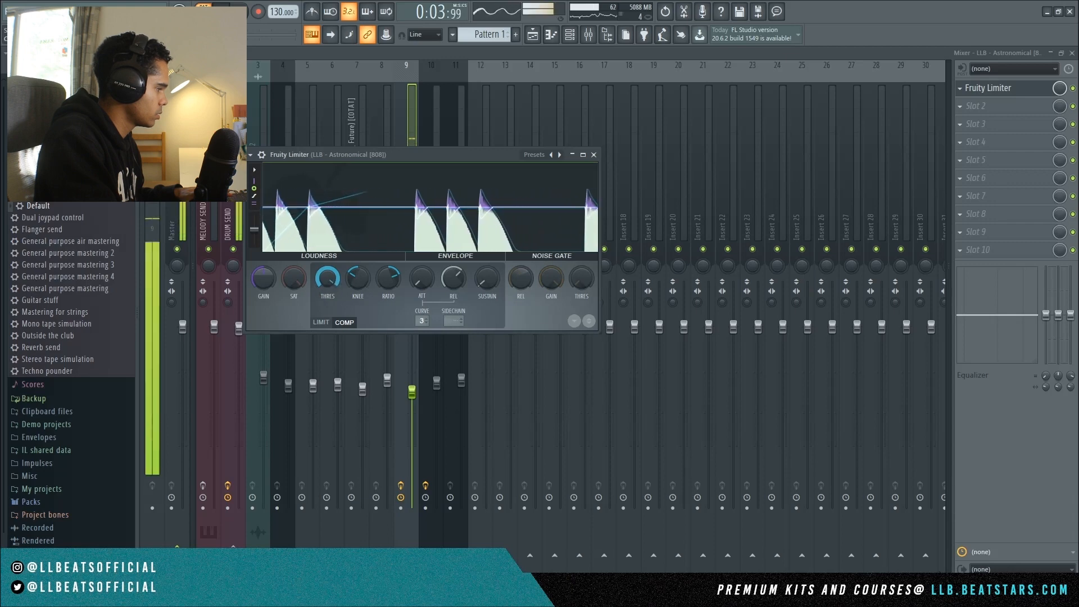
{"action": "key", "text": "space"}
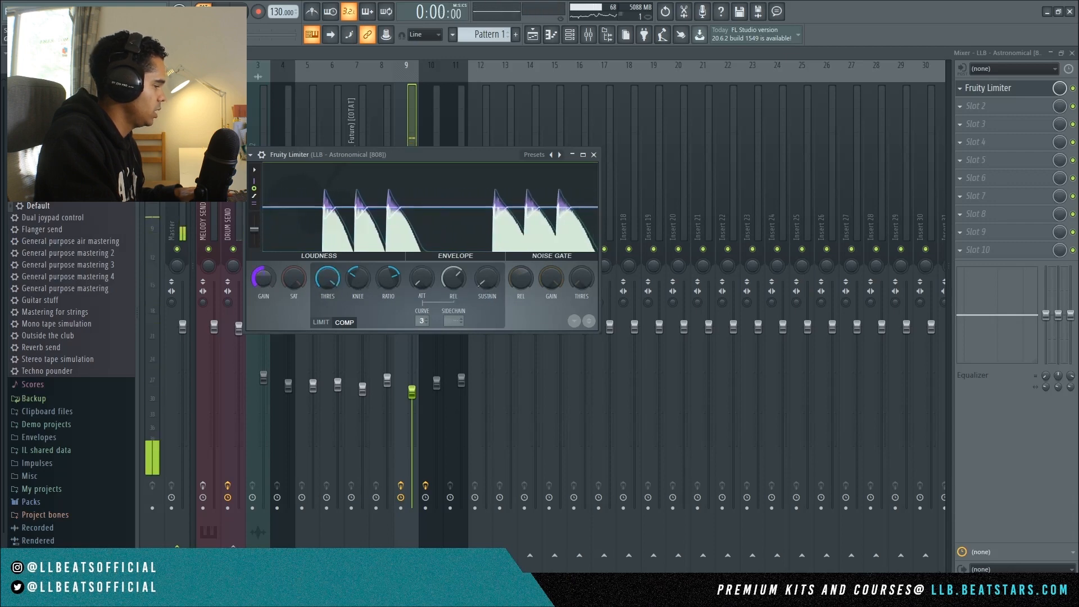
{"action": "left_click_drag", "start_coordinate": [269, 282], "coordinate": [261, 280]}
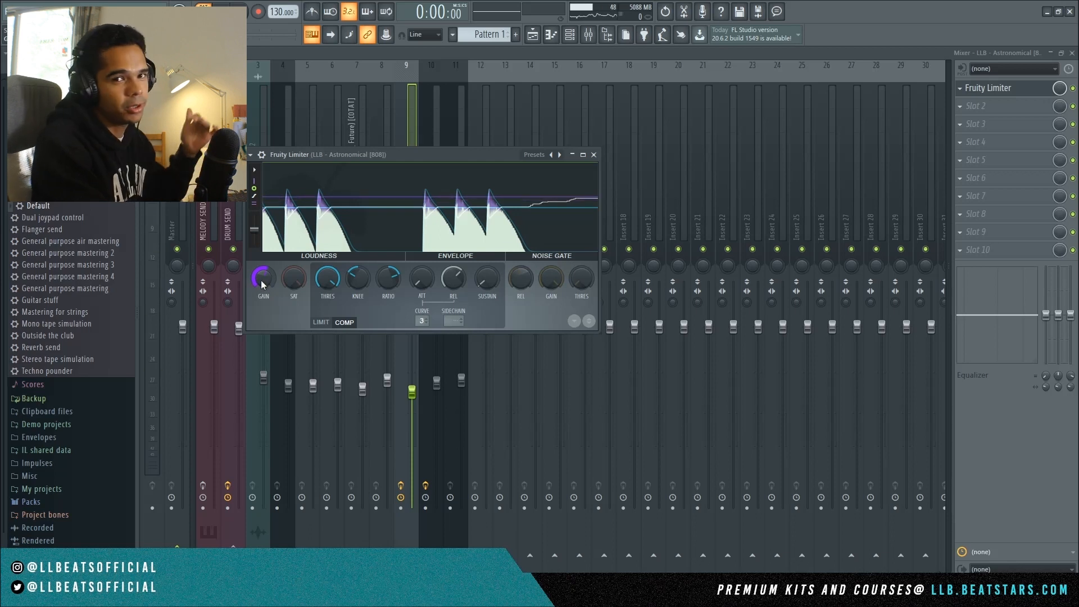
{"action": "key", "text": "space"}
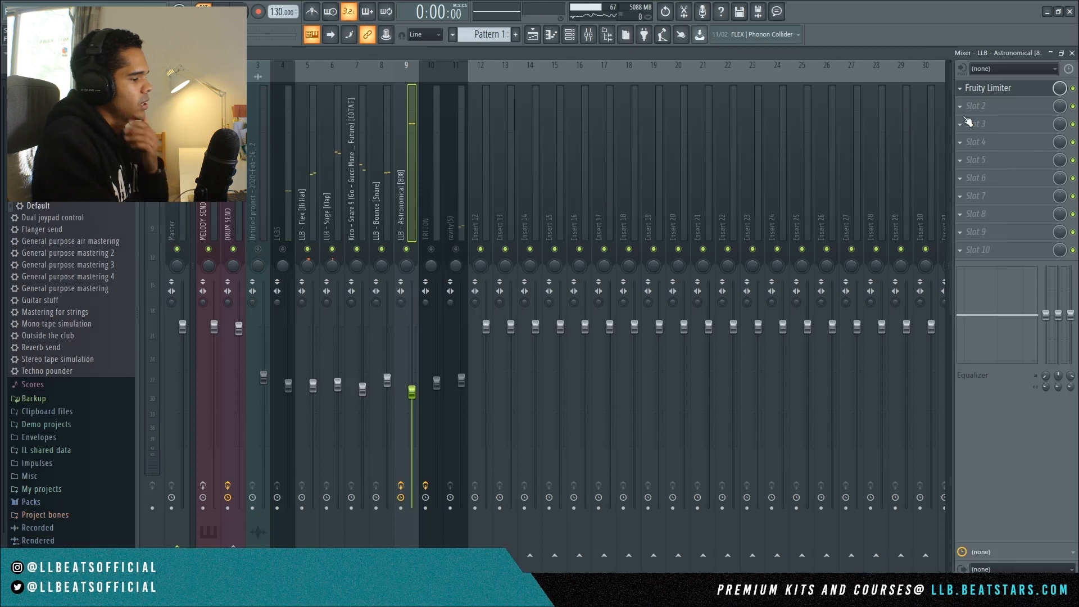
- Add Aphex Vintage Exciter Stereo to slot 2 of the 808 track, load its PA Default preset and audition its AX MIX
{"action": "left_click", "coordinate": [968, 122]}
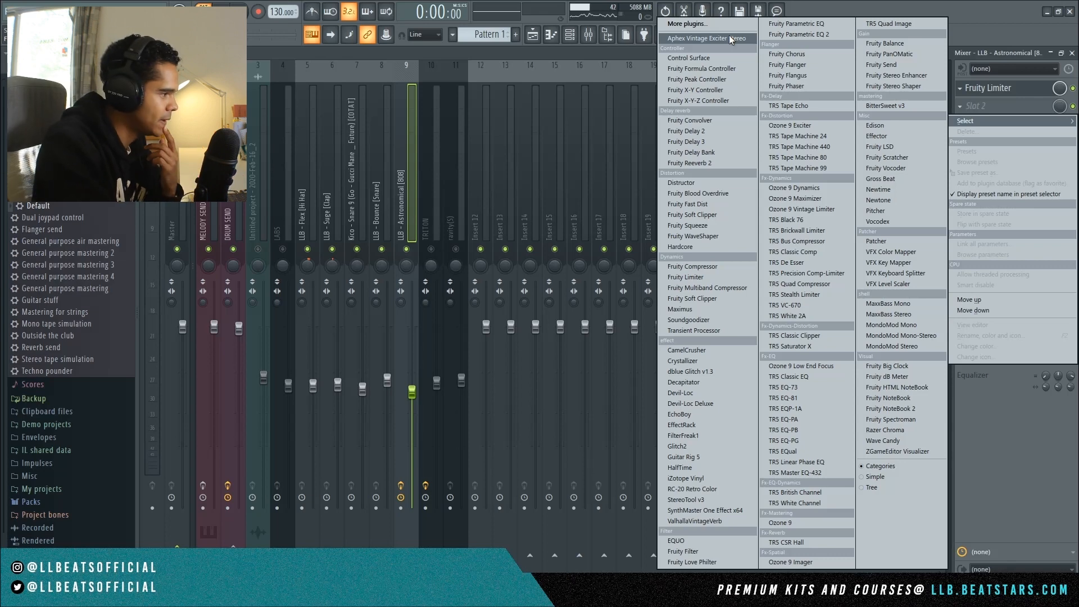
{"action": "left_click", "coordinate": [712, 36]}
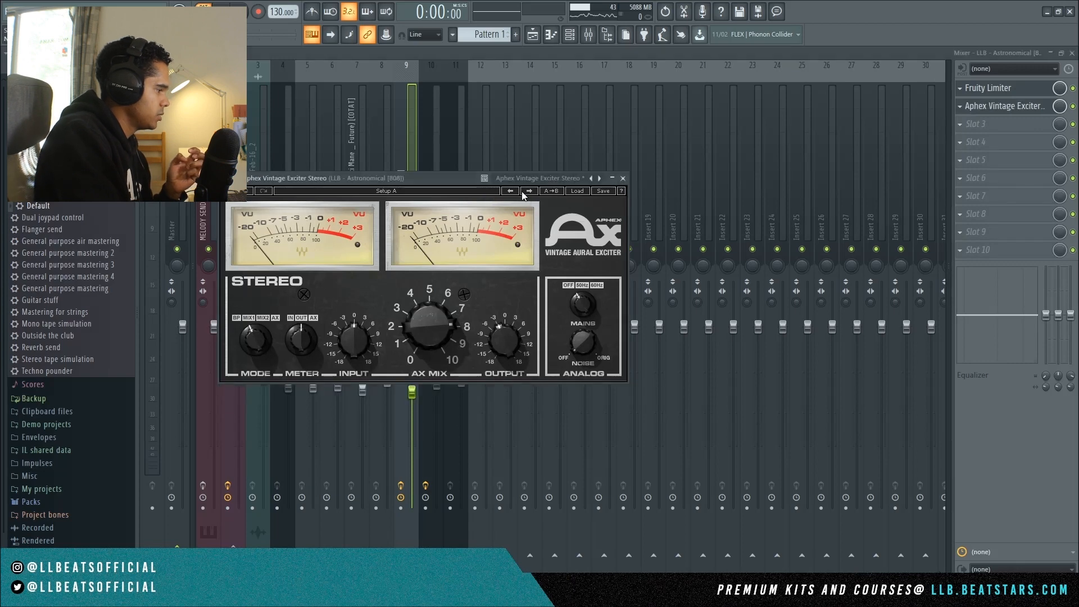
{"action": "left_click_drag", "start_coordinate": [429, 336], "coordinate": [439, 329]}
{"action": "key", "text": "space"}
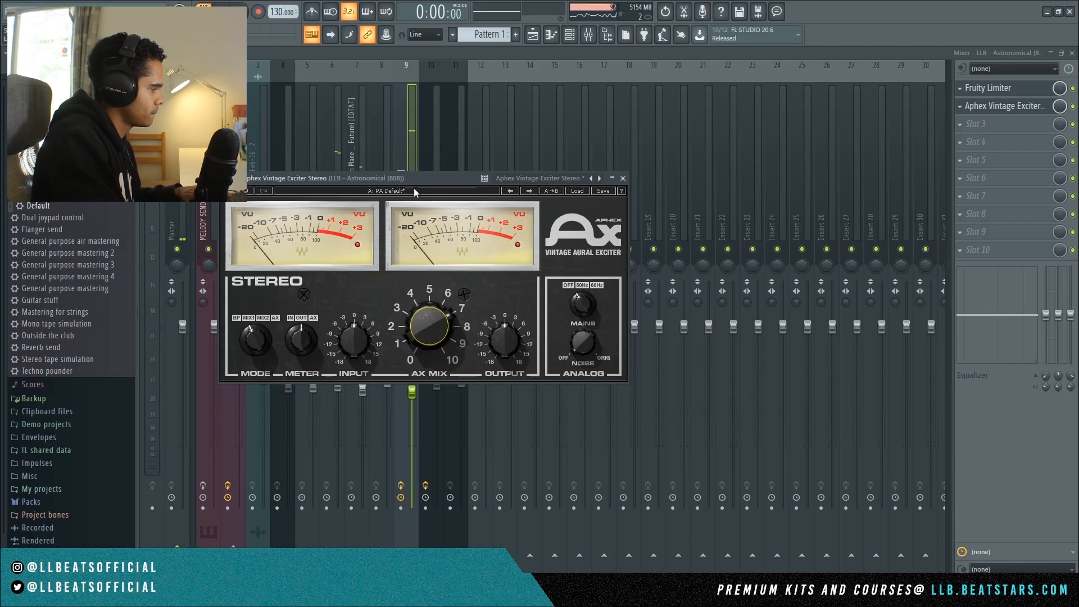
{"action": "key", "text": "Escape"}
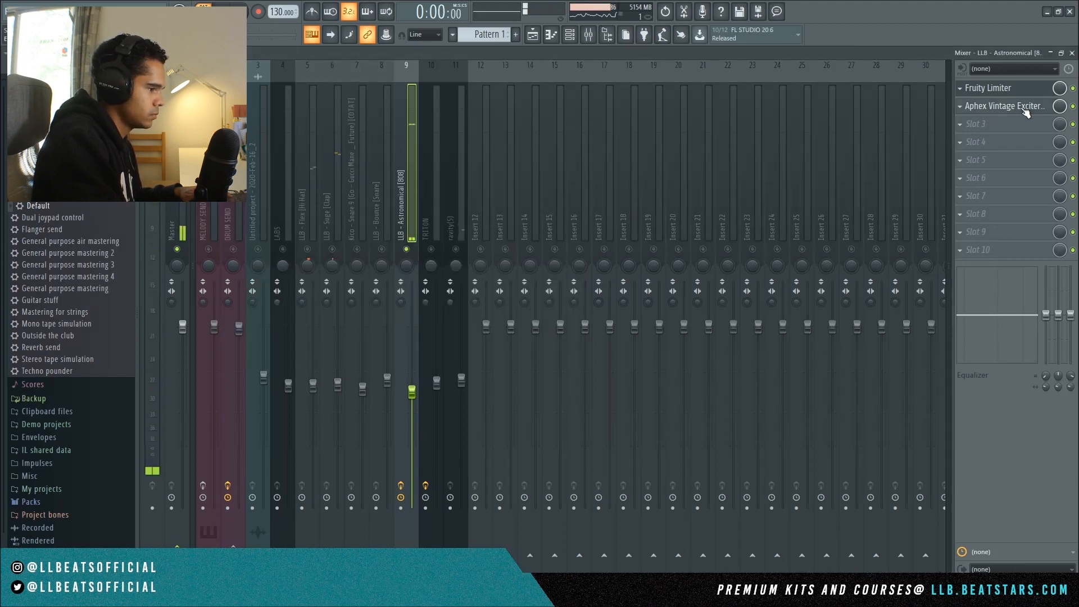
- Solo the 808 track and fine-tune its exciter's AX MIX during playback, then close the plugin
{"action": "left_click", "coordinate": [1004, 106]}
{"action": "key", "text": "space"}
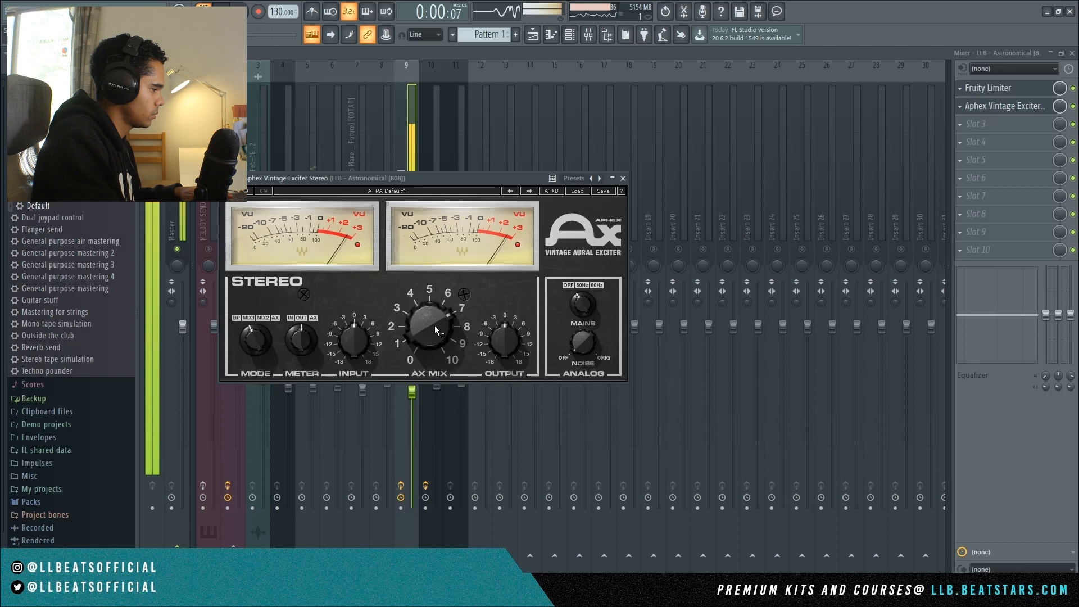
{"action": "mouse_move", "coordinate": [433, 332]}
{"action": "left_mouse_down"}
{"action": "mouse_move", "coordinate": [433, 321]}
{"action": "mouse_move", "coordinate": [431, 337]}
{"action": "left_mouse_up"}
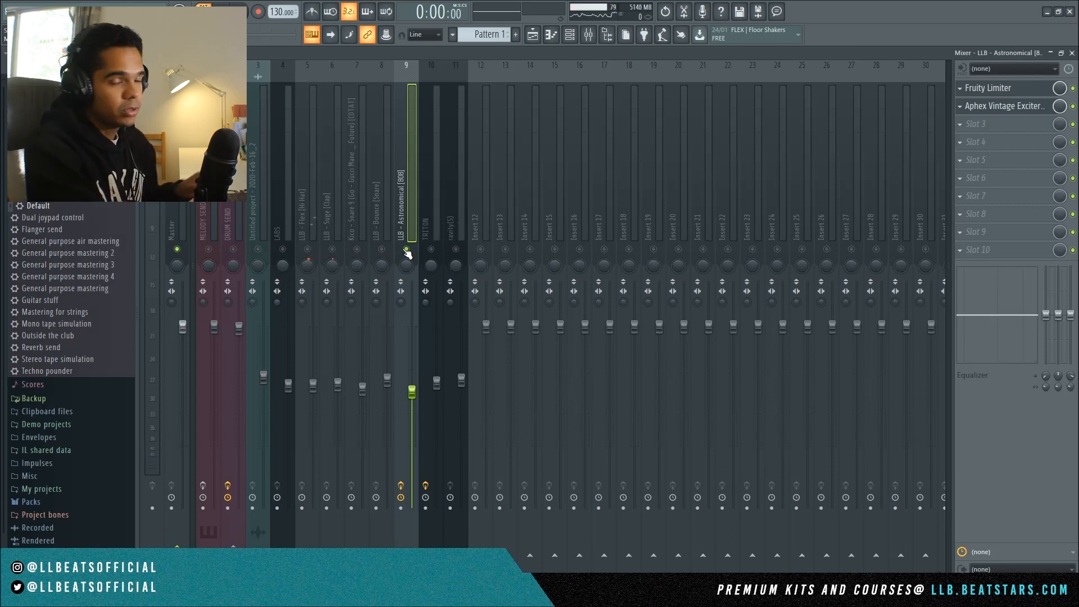
- Move the TRITON and ravity[S] tracks next to LABS and solo the four melody tracks
{"action": "left_click", "coordinate": [256, 209]}
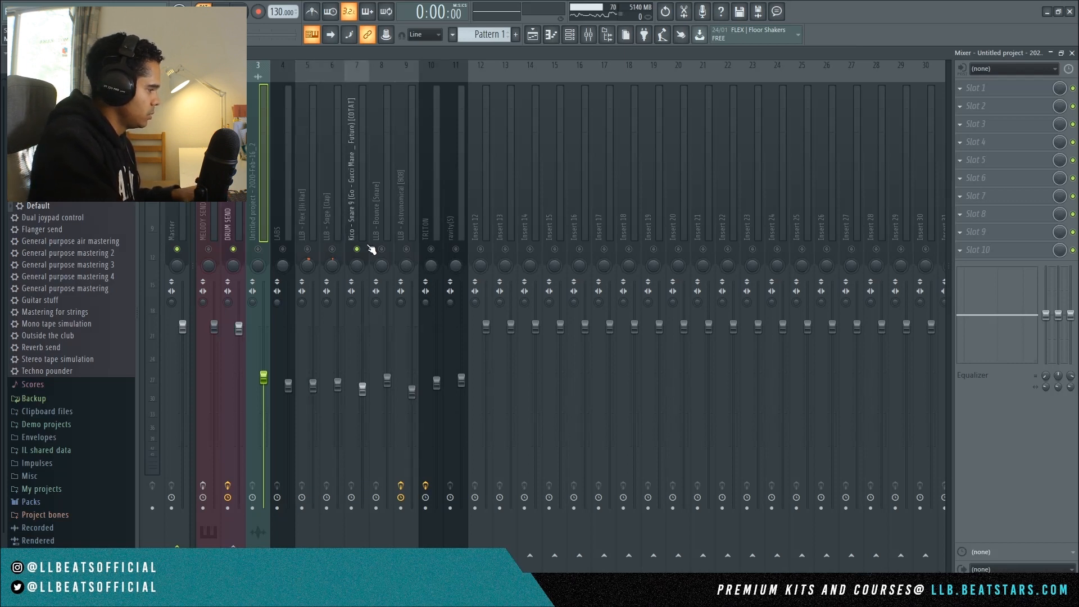
{"action": "right_click", "coordinate": [307, 250]}
{"action": "right_click", "coordinate": [283, 249]}
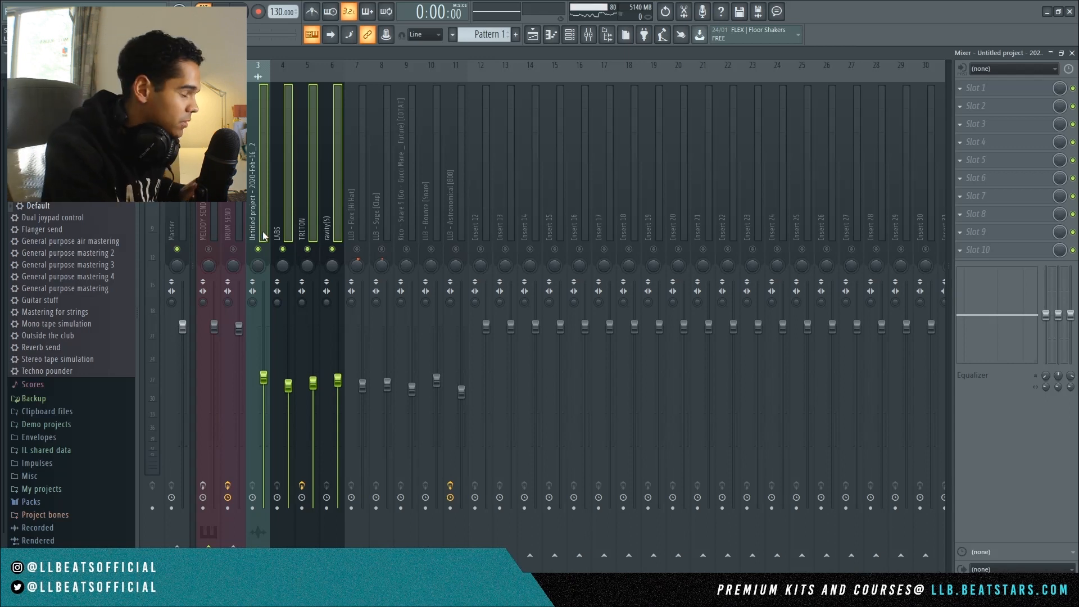
- Select the four melody tracks on inserts 3 to 6 and route them to the MELODY SEND
{"action": "left_click", "coordinate": [202, 220]}
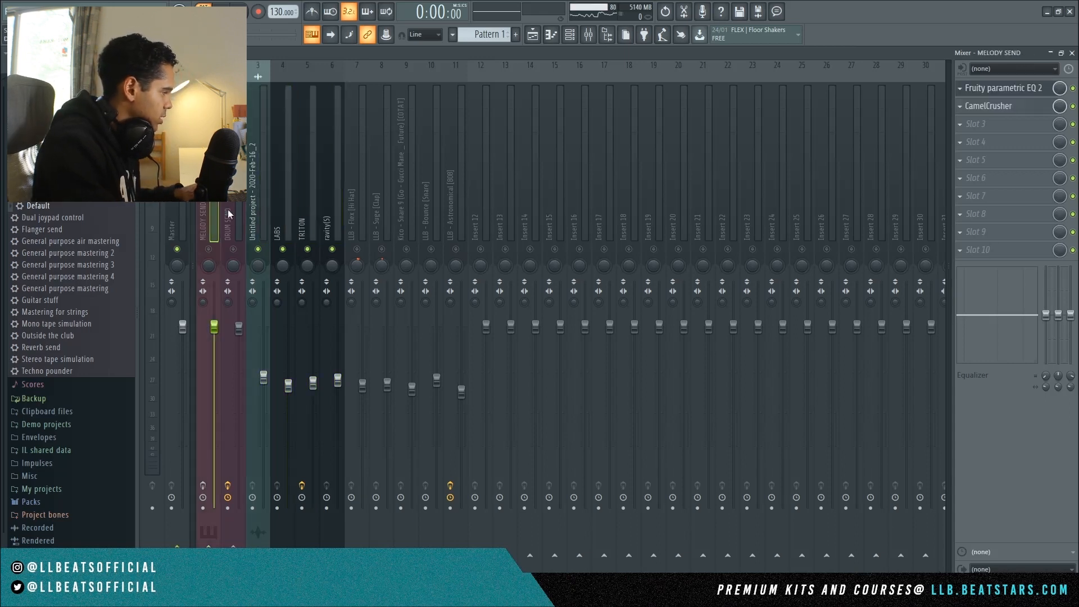
{"action": "left_click", "coordinate": [262, 209]}
{"action": "left_click", "coordinate": [326, 219]}
{"action": "left_click_drag", "start_coordinate": [275, 204], "coordinate": [334, 212]}
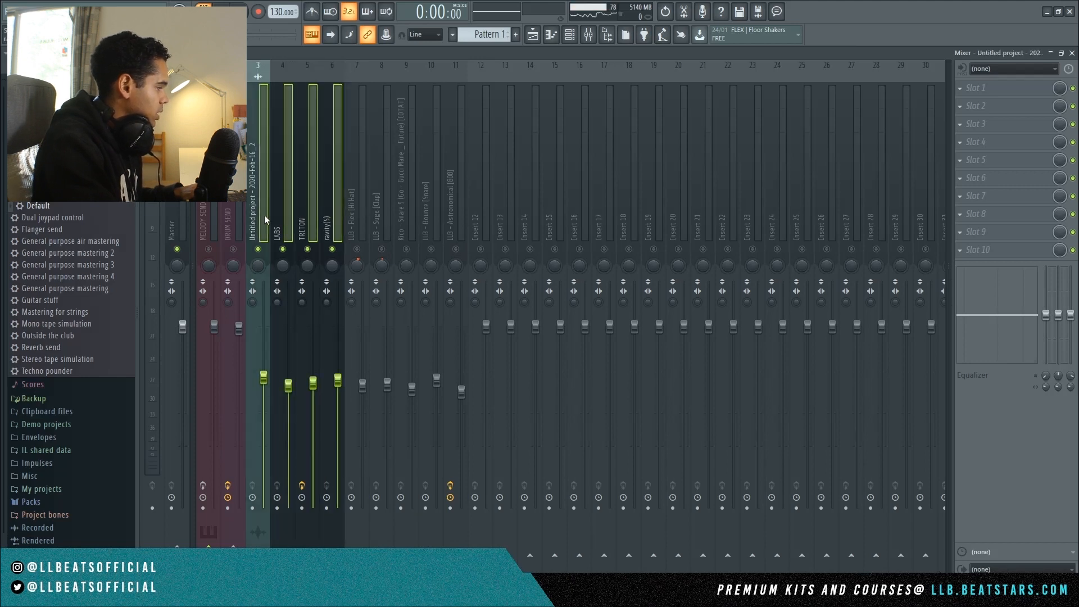
{"action": "left_click", "coordinate": [204, 220]}
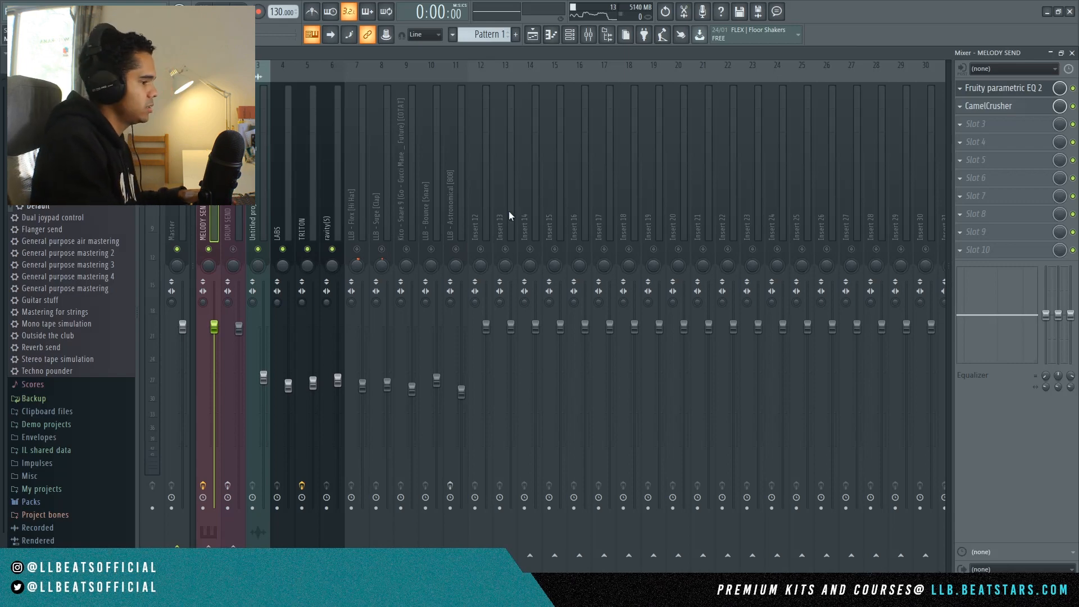
- Raise the low-cut frequency of Fruity parametric EQ 2 on the MELODY SEND while playing the melody, and close the equalizer
{"action": "left_click", "coordinate": [1034, 87]}
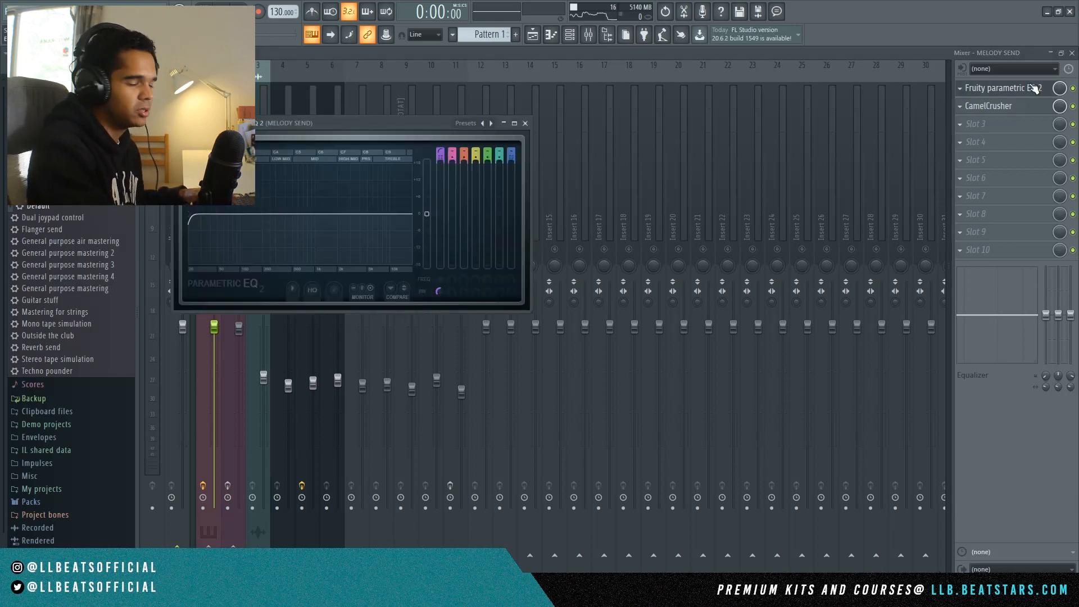
{"action": "key", "text": "space"}
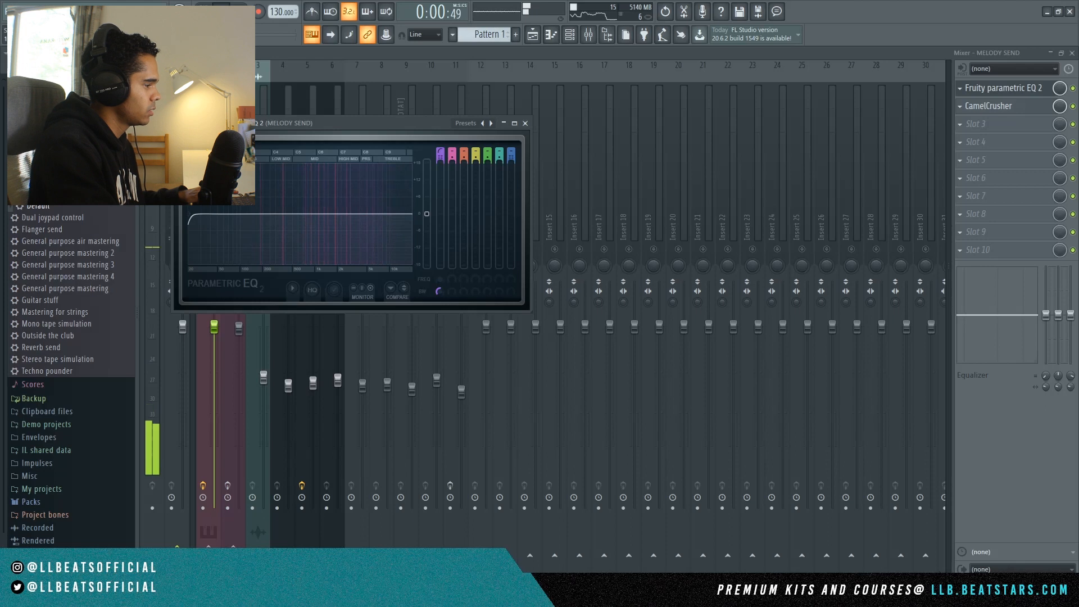
{"action": "key", "text": "space"}
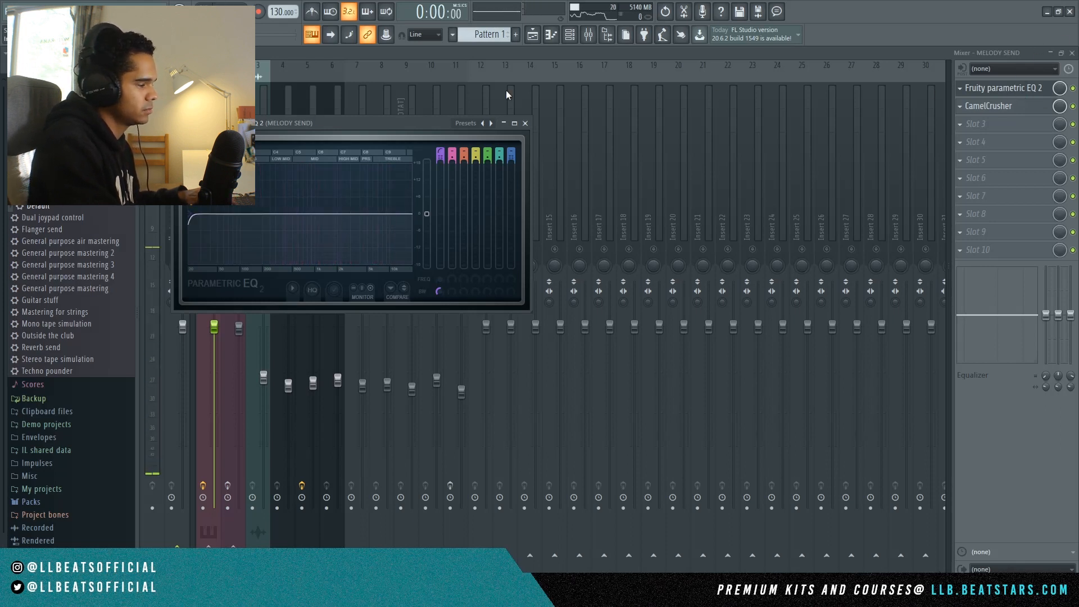
{"action": "key", "text": "space"}
{"action": "left_click_drag", "start_coordinate": [190, 214], "coordinate": [235, 214]}
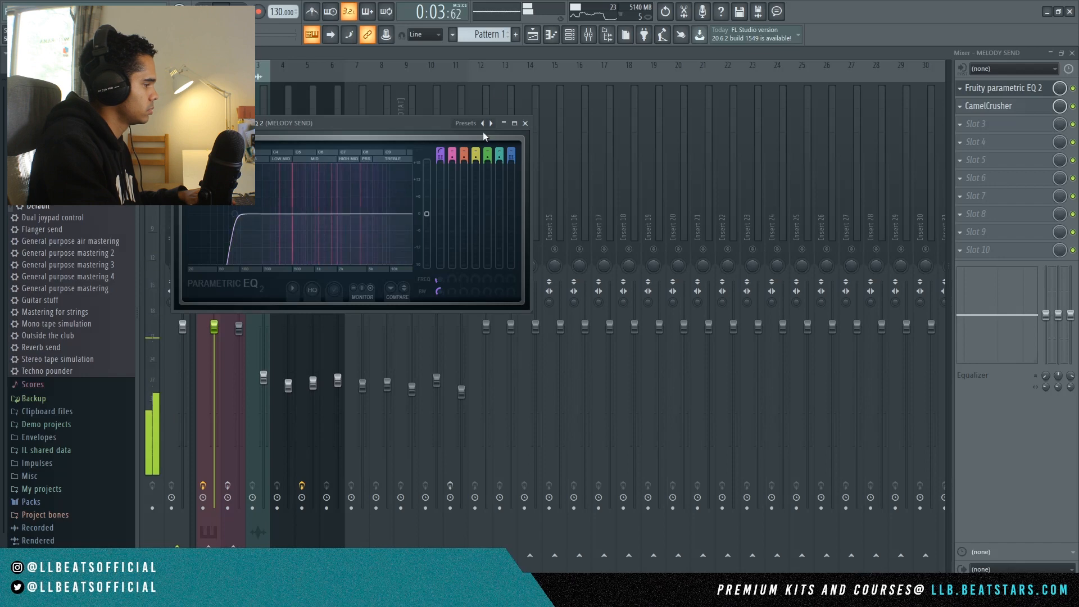
{"action": "key", "text": "space"}
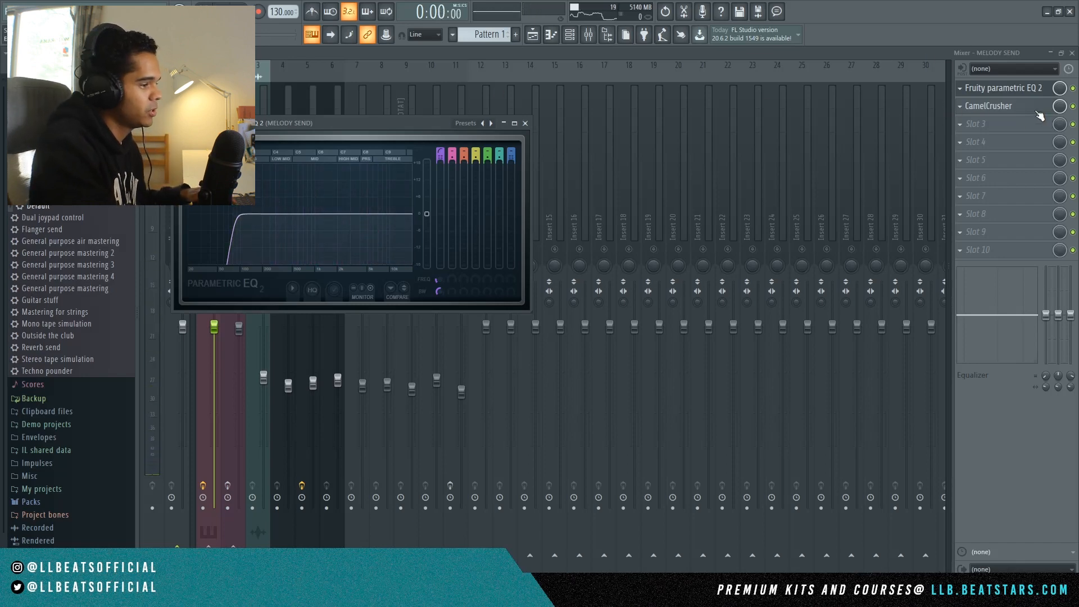
{"action": "key", "text": "Escape"}
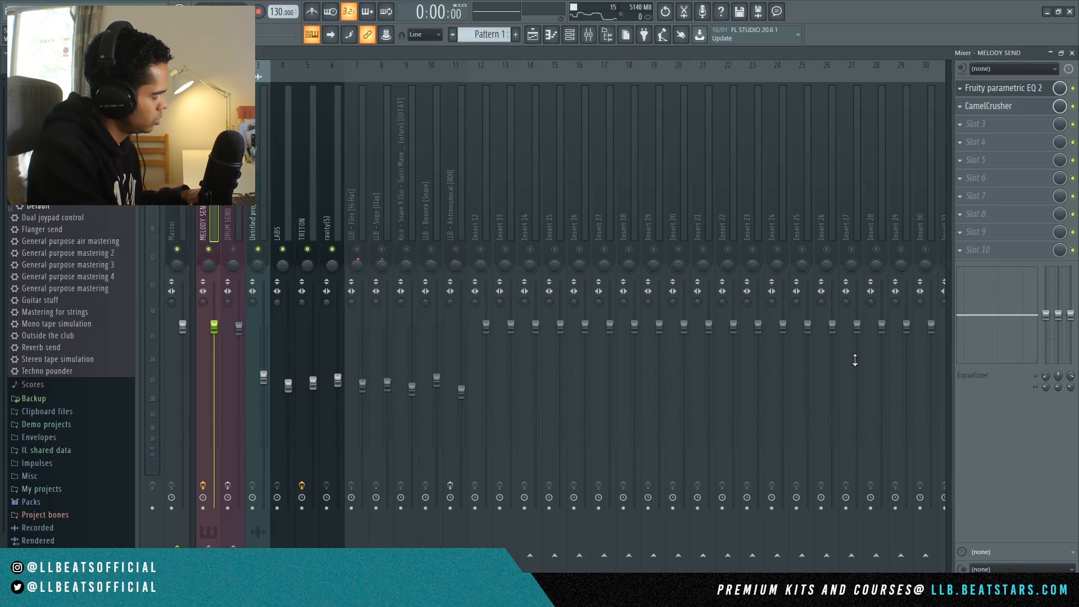
- Adjust CamelCrusher's compressor amount on the MELODY SEND while playing the melody, and close the plugin
{"action": "left_click", "coordinate": [1020, 109]}
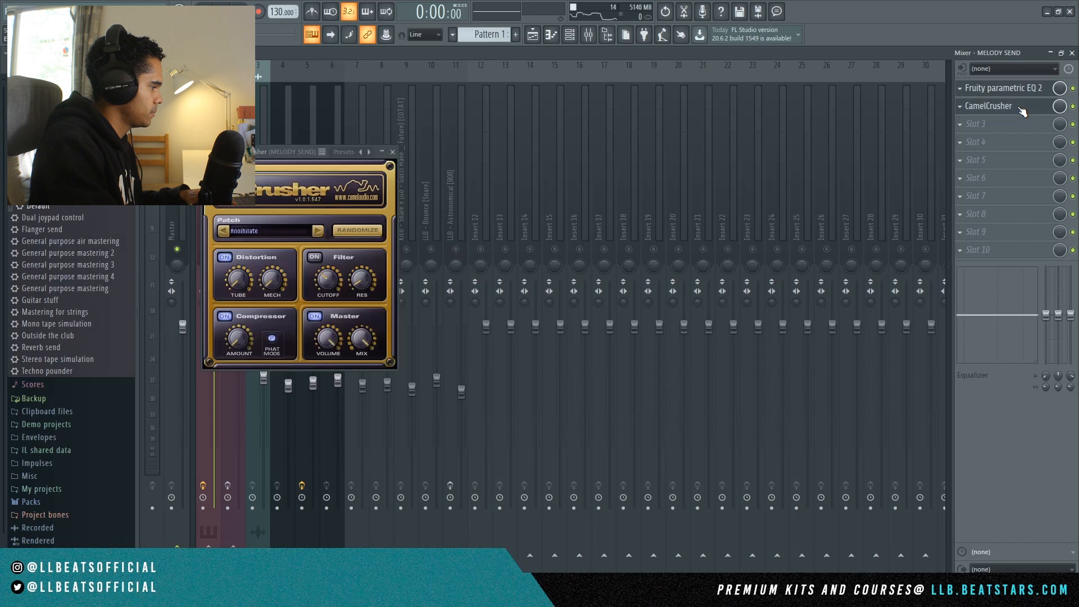
{"action": "key", "text": "space"}
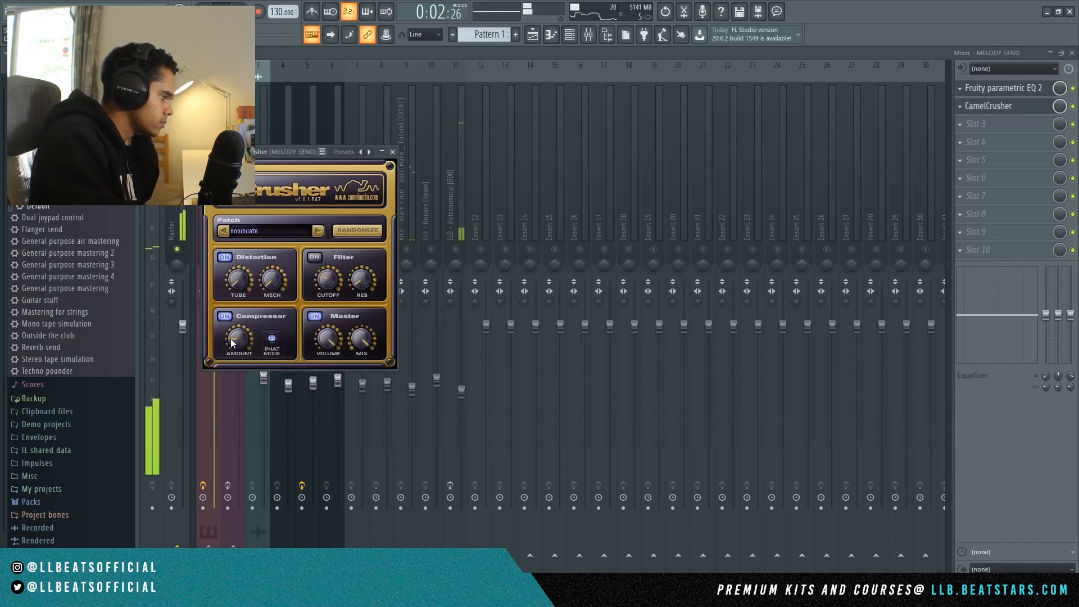
{"action": "left_click_drag", "start_coordinate": [235, 340], "coordinate": [238, 292]}
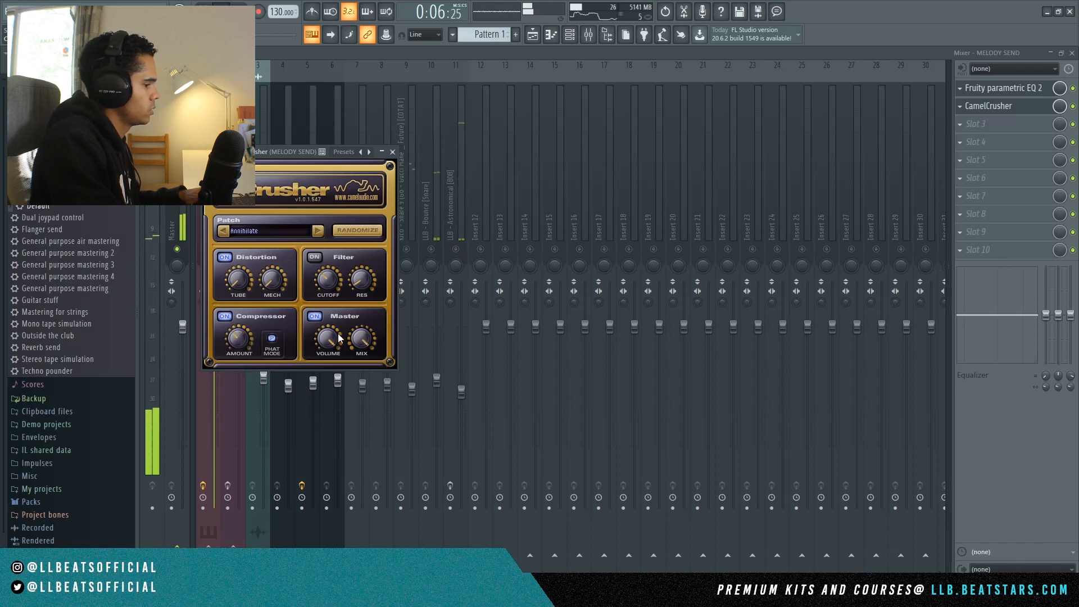
{"action": "key", "text": "space"}
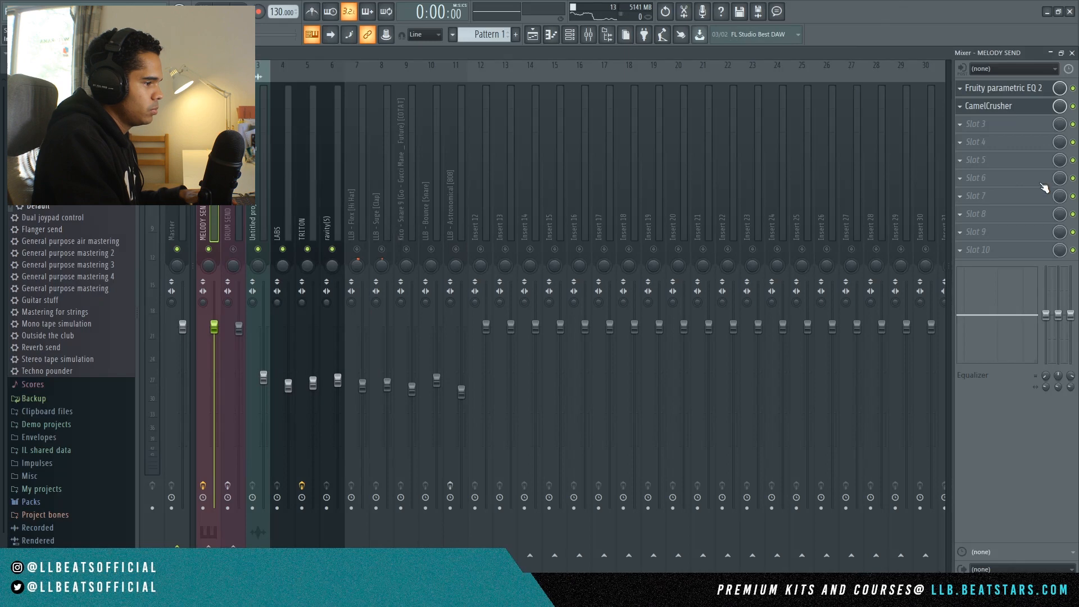
- Add iZotope Vinyl to the MELODY SEND, raise its dust and slightly its mechanical noise and wear, and audition it before closing
{"action": "left_click", "coordinate": [959, 123]}
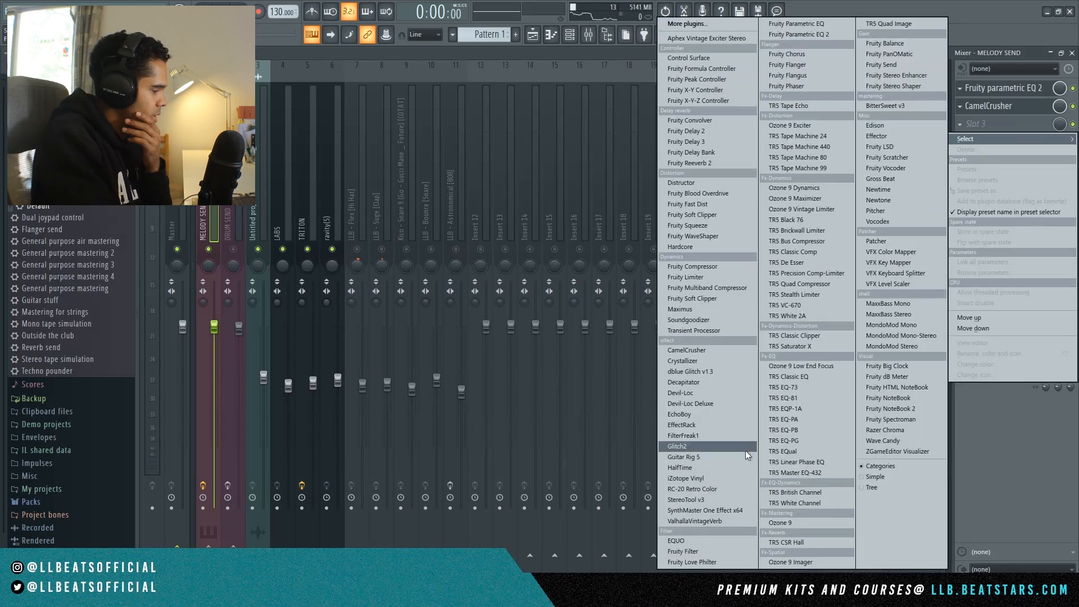
{"action": "left_click", "coordinate": [719, 476]}
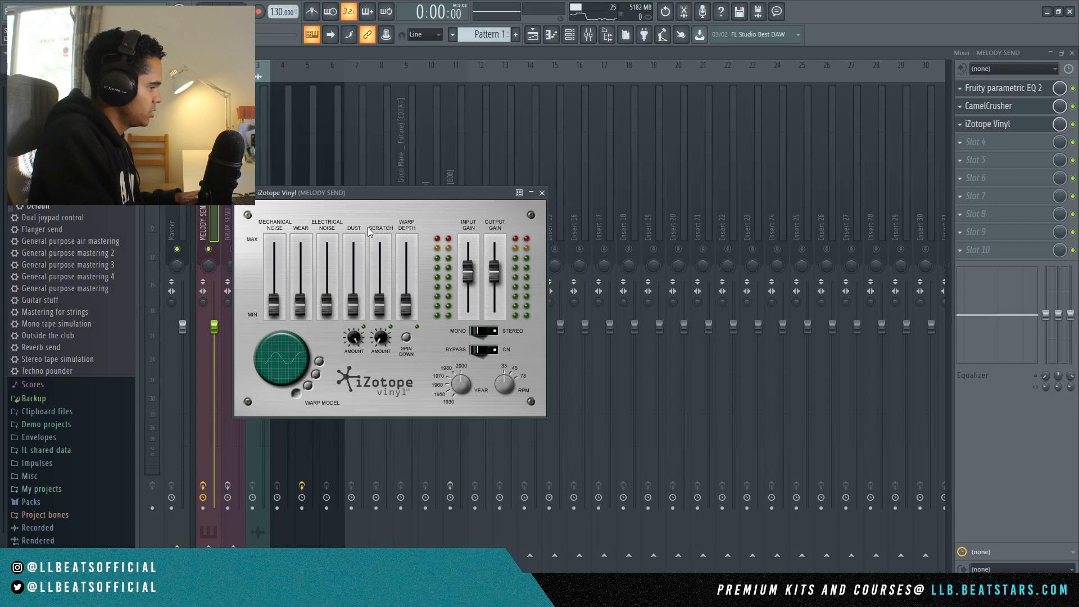
{"action": "left_click_drag", "start_coordinate": [352, 308], "coordinate": [356, 285]}
{"action": "mouse_move", "coordinate": [277, 310]}
{"action": "left_mouse_down"}
{"action": "mouse_move", "coordinate": [271, 296]}
{"action": "mouse_move", "coordinate": [278, 307]}
{"action": "left_mouse_up"}
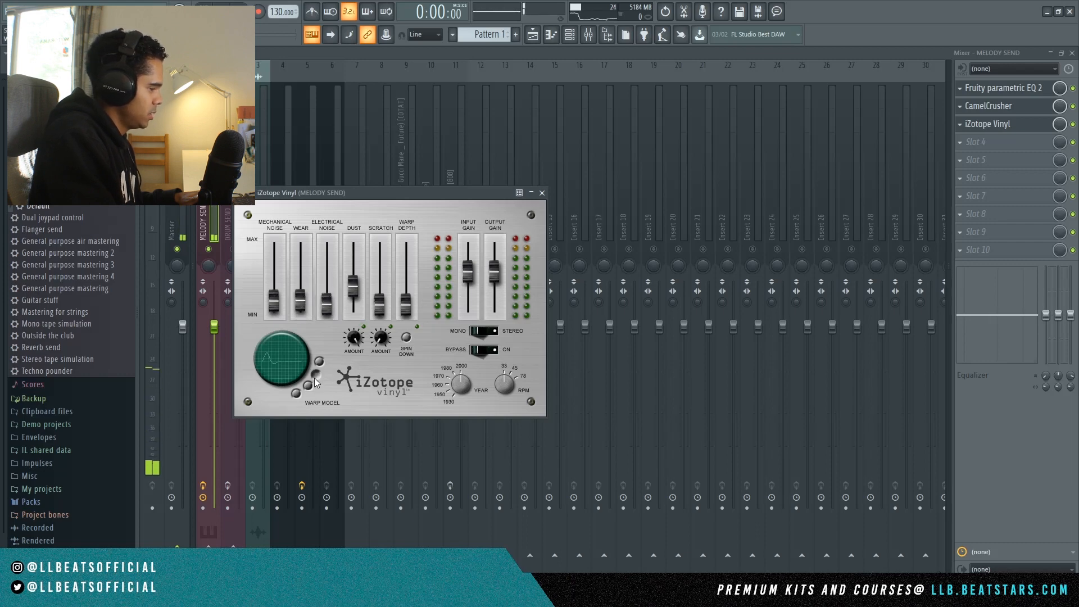
{"action": "key", "text": "space"}
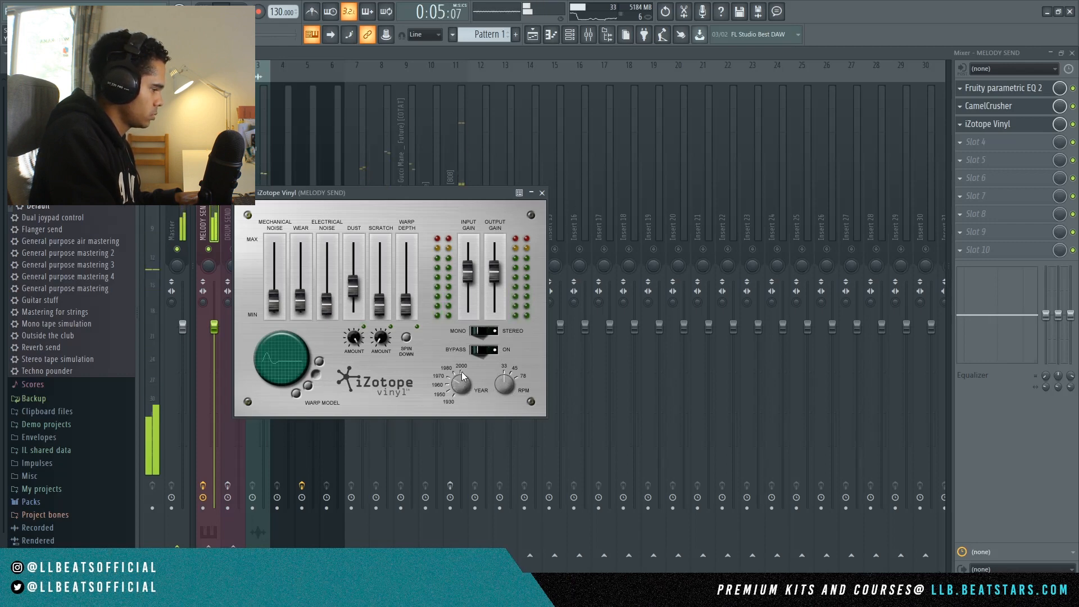
{"action": "key", "text": "space"}
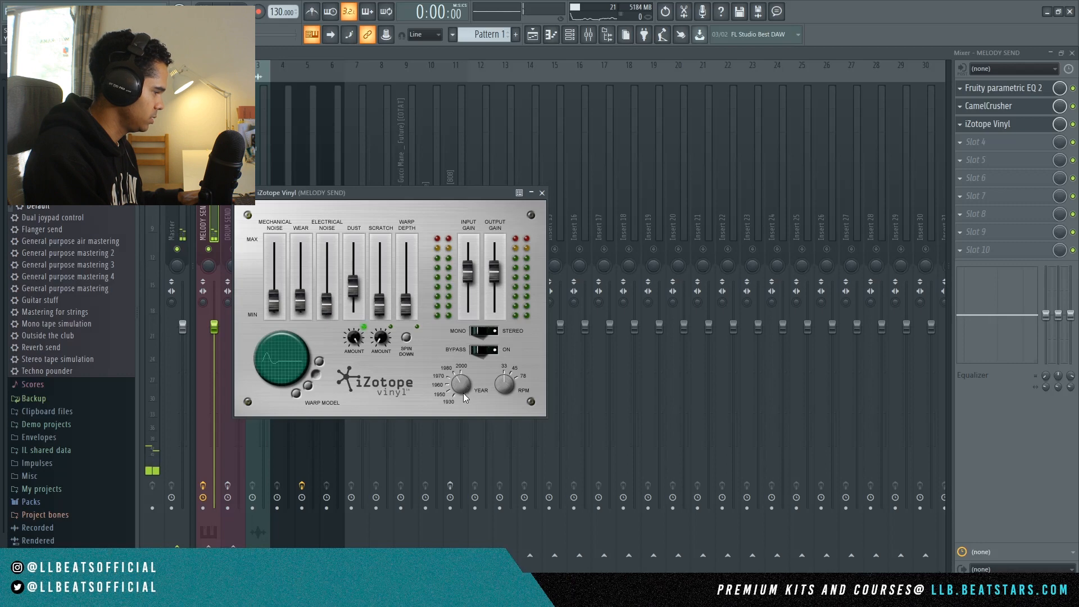
{"action": "key", "text": "space"}
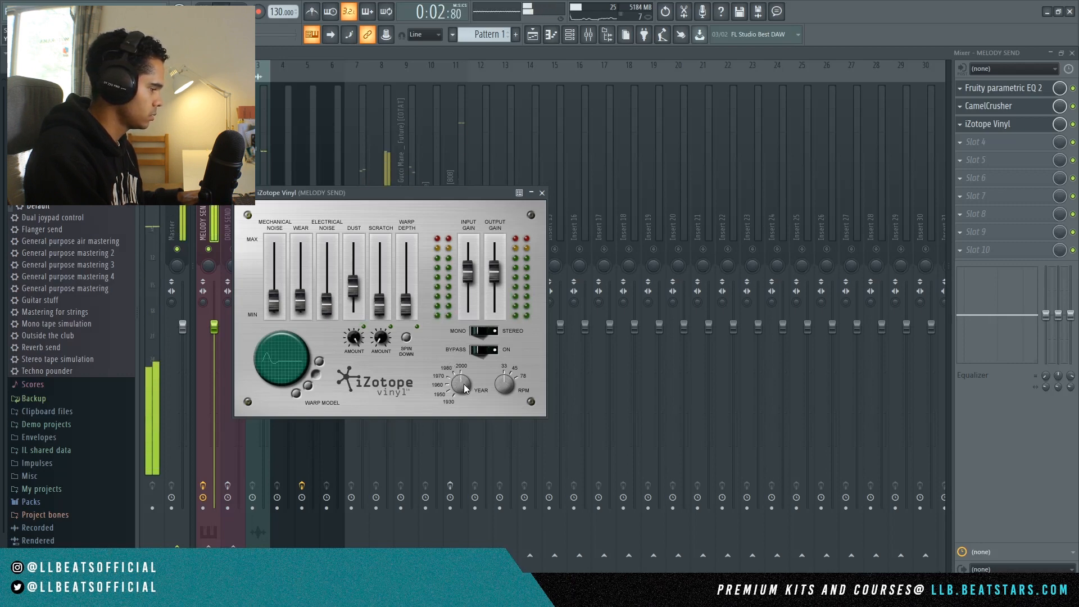
{"action": "key", "text": "space"}
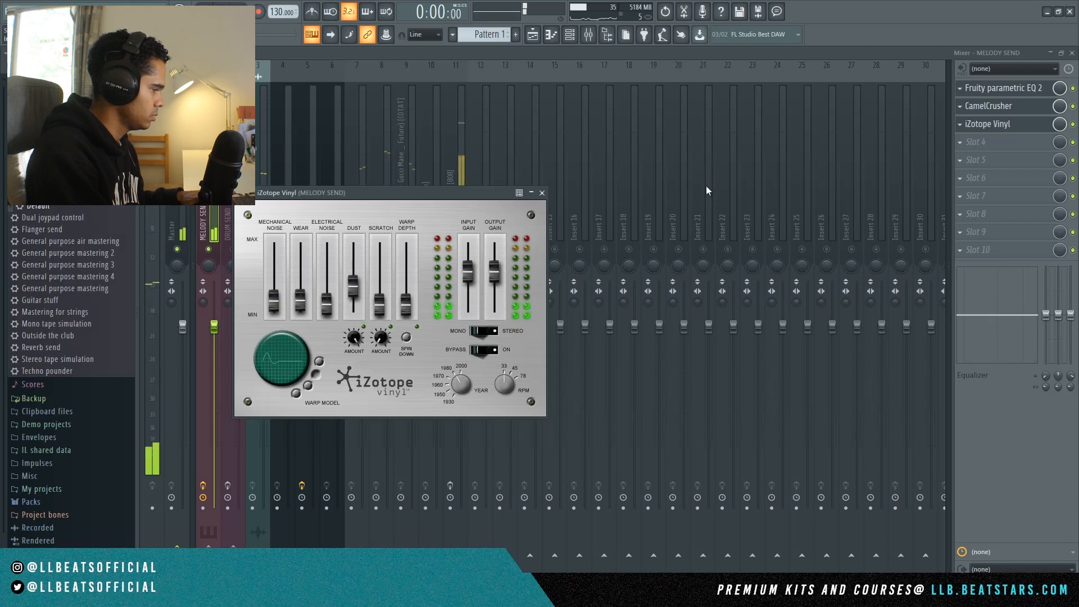
{"action": "key", "text": "Escape"}
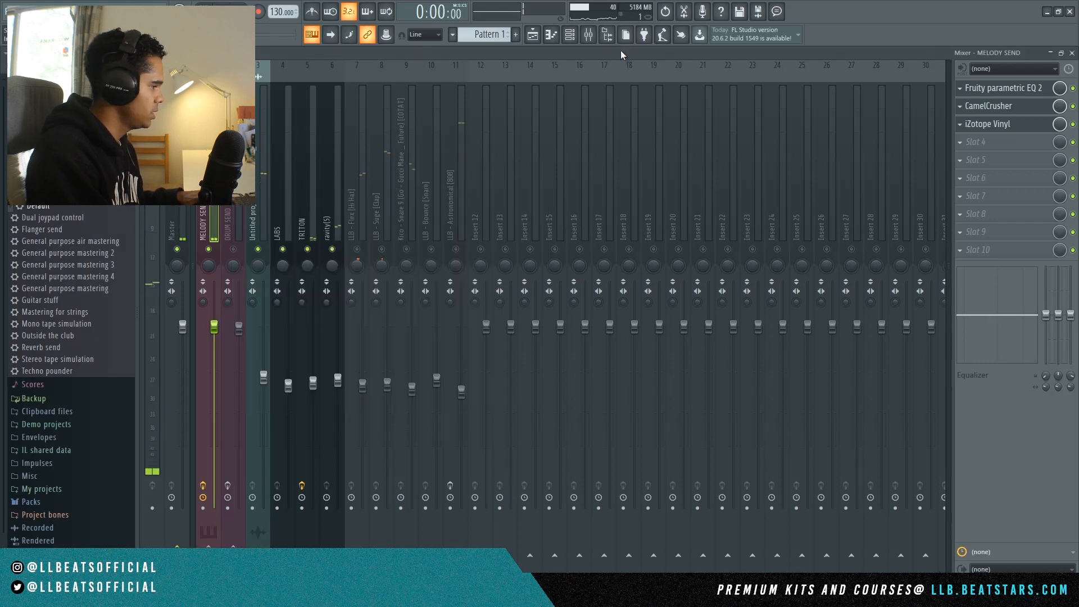
- Add MondoMod Stereo to the MELODY SEND with lowered AM depth, rotation off, and a rate of 1.29 Hz chosen during playback
{"action": "left_click", "coordinate": [959, 143]}
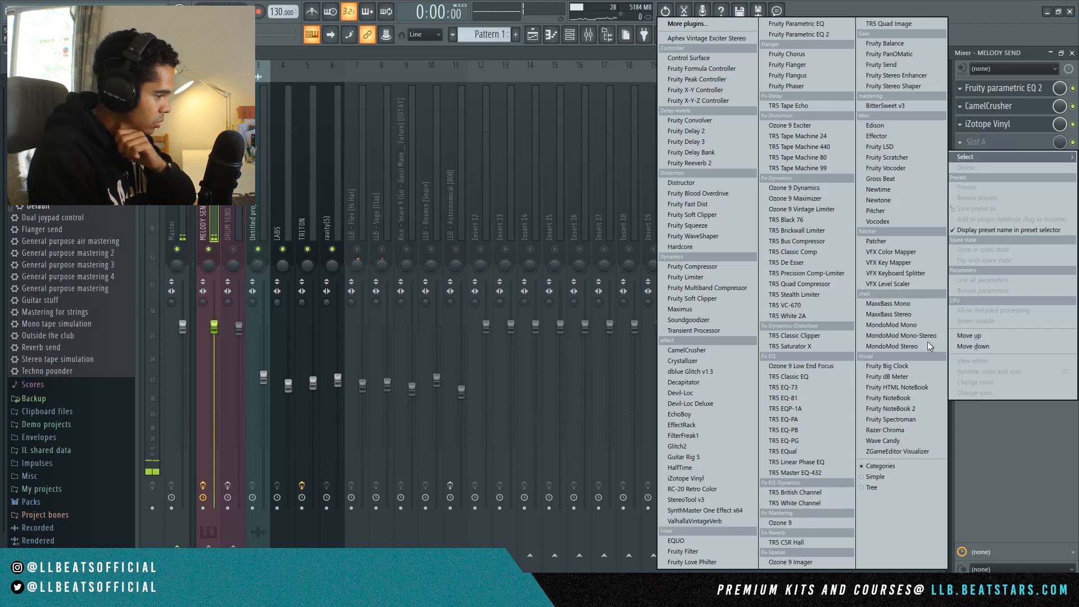
{"action": "left_click", "coordinate": [906, 346]}
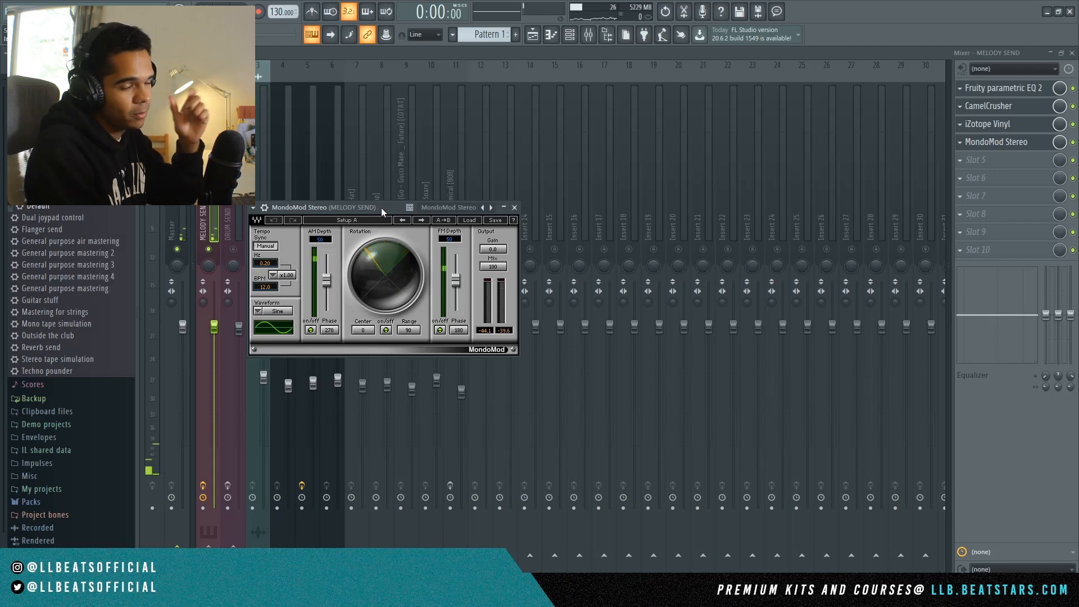
{"action": "left_click_drag", "start_coordinate": [382, 205], "coordinate": [382, 194]}
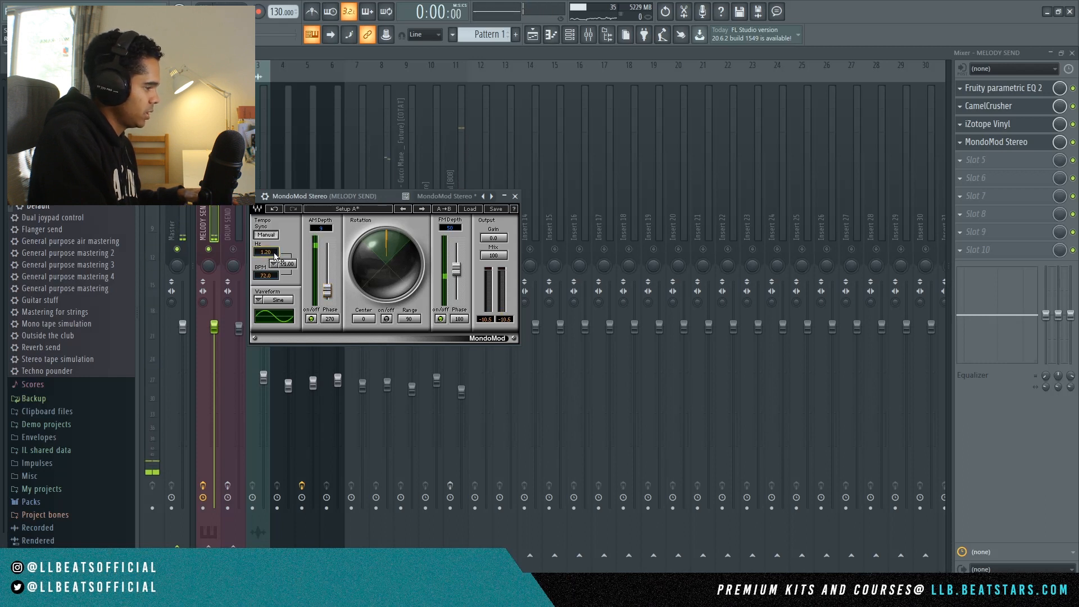
{"action": "key", "text": "space"}
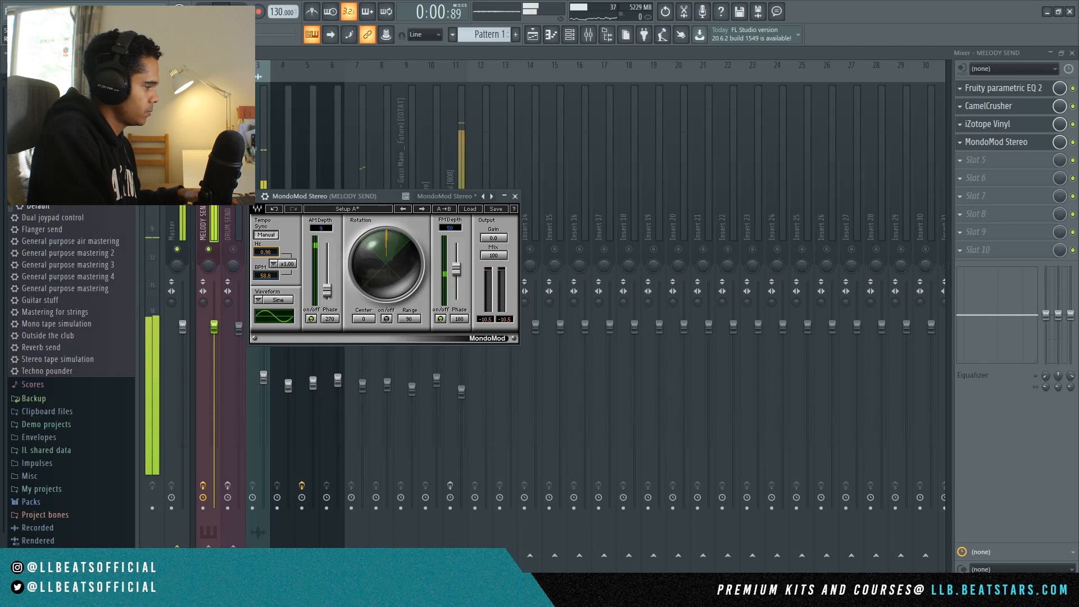
{"action": "mouse_move", "coordinate": [265, 251]}
{"action": "left_mouse_down"}
{"action": "mouse_move", "coordinate": [265, 224]}
{"action": "mouse_move", "coordinate": [264, 257]}
{"action": "left_mouse_up"}
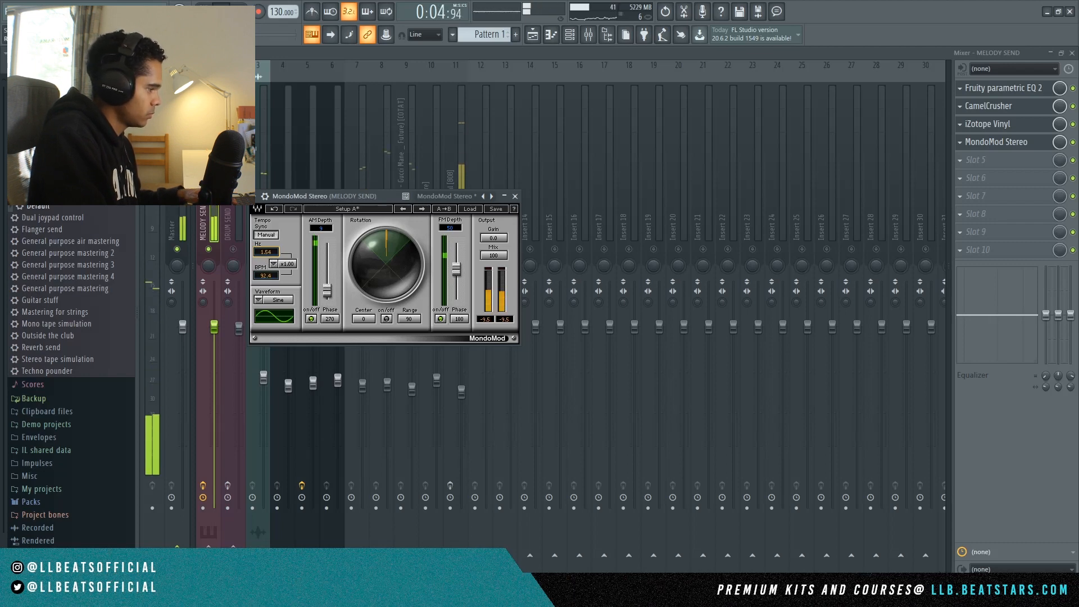
{"action": "key", "text": "space"}
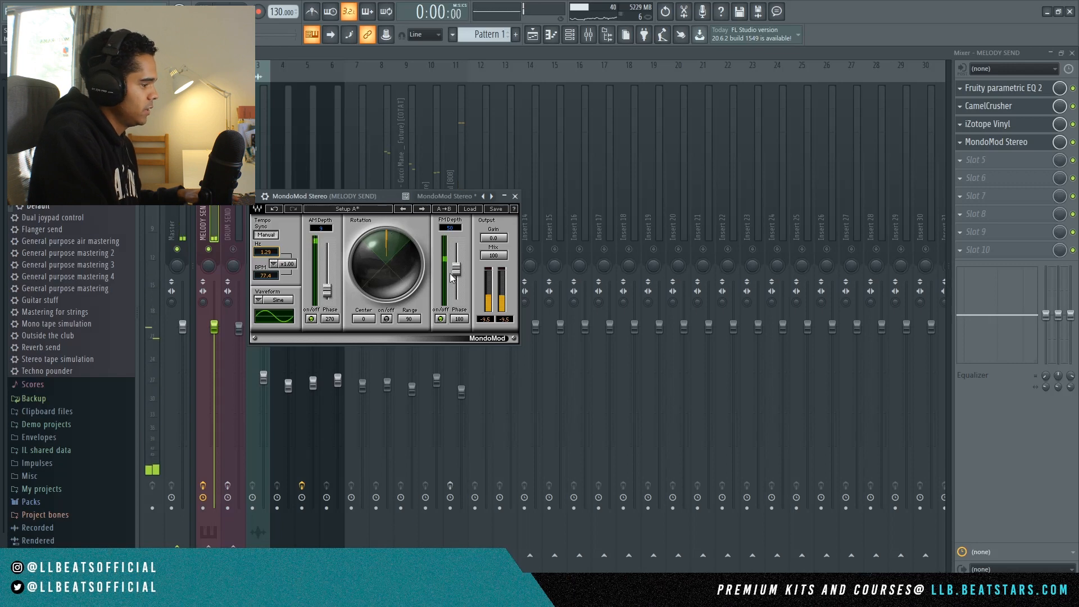
- Lower MondoMod's FM depth to about 17 while playing the melody, and close the plugin
{"action": "left_click_drag", "start_coordinate": [456, 273], "coordinate": [456, 277]}
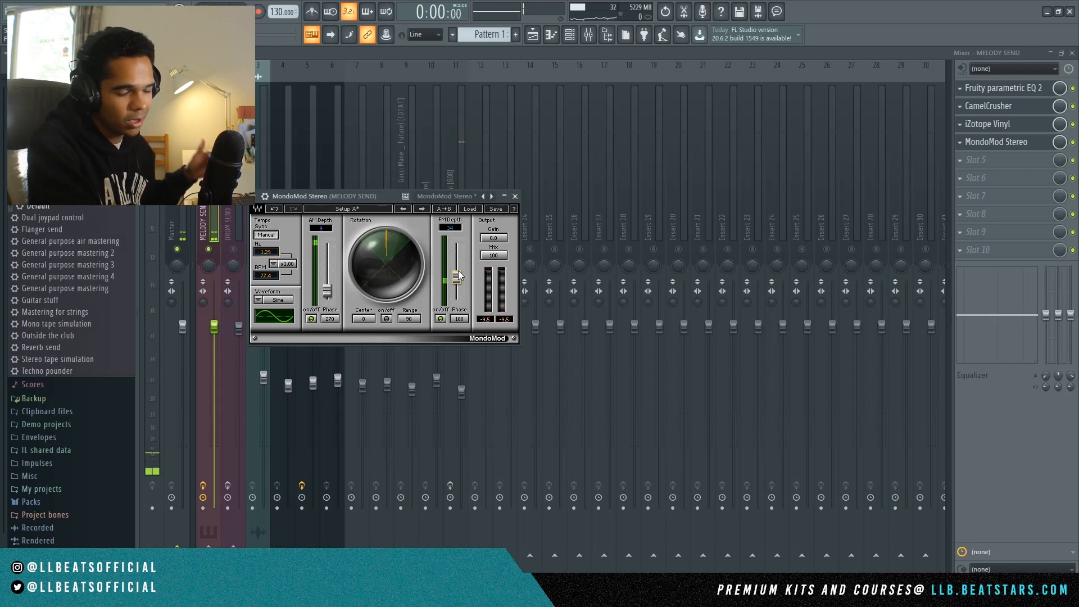
{"action": "key", "text": "space"}
{"action": "left_click_drag", "start_coordinate": [457, 278], "coordinate": [456, 287]}
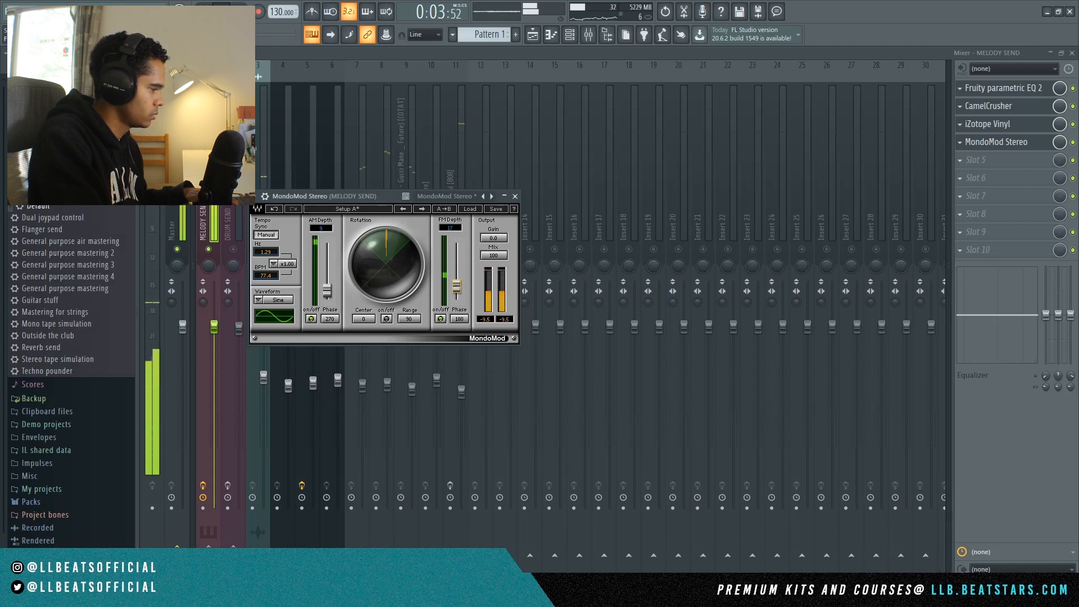
{"action": "key", "text": "space"}
{"action": "left_click", "coordinate": [514, 196]}
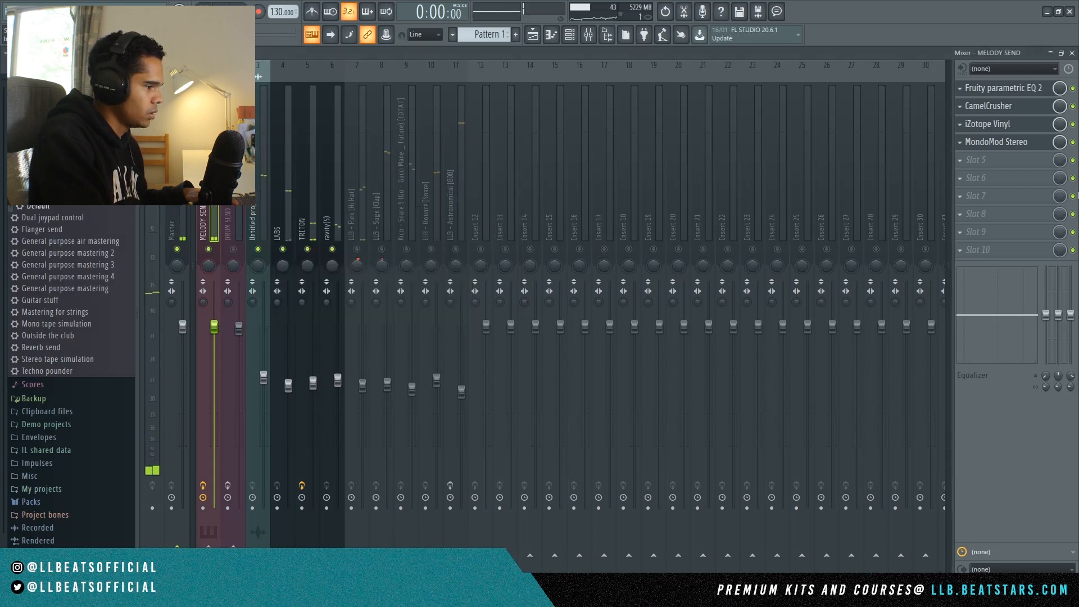
- Add Decapitator to slot 5 of the MELODY SEND and close its window
{"action": "left_click", "coordinate": [966, 163]}
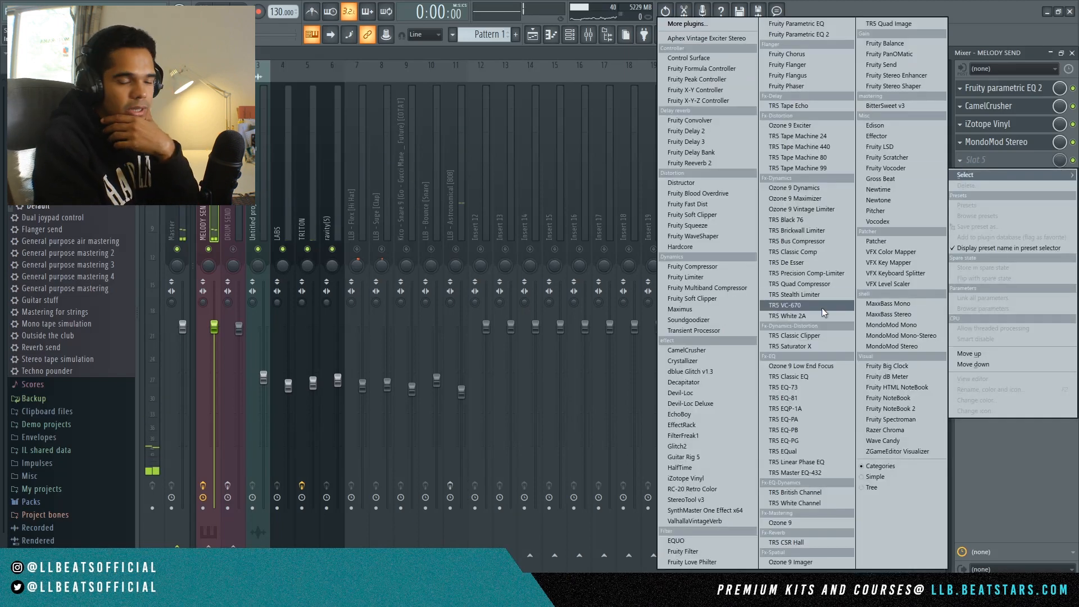
{"action": "left_click", "coordinate": [727, 381]}
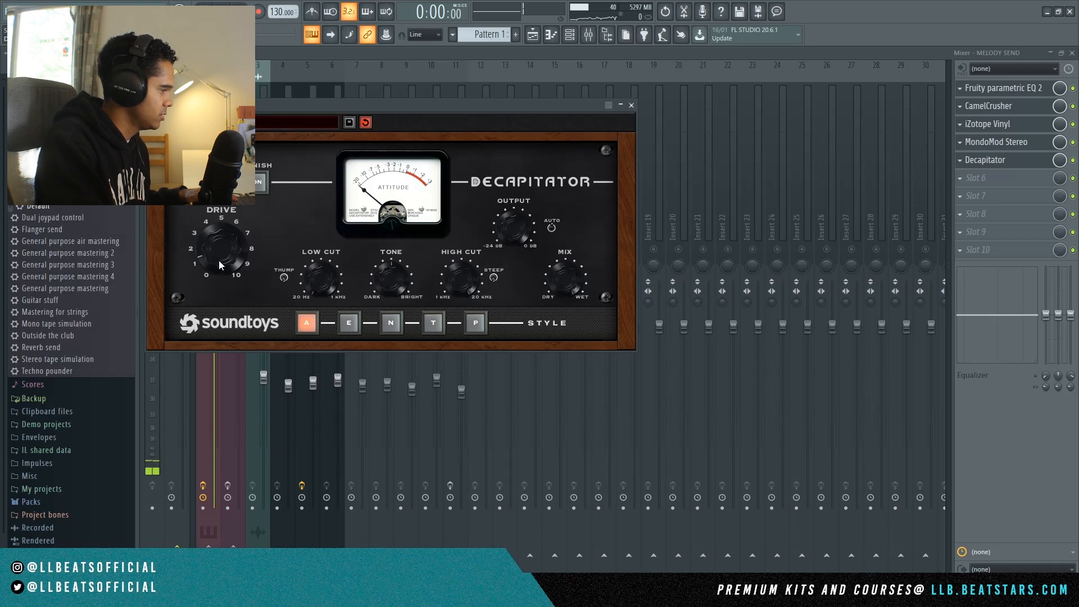
{"action": "key", "text": "Escape"}
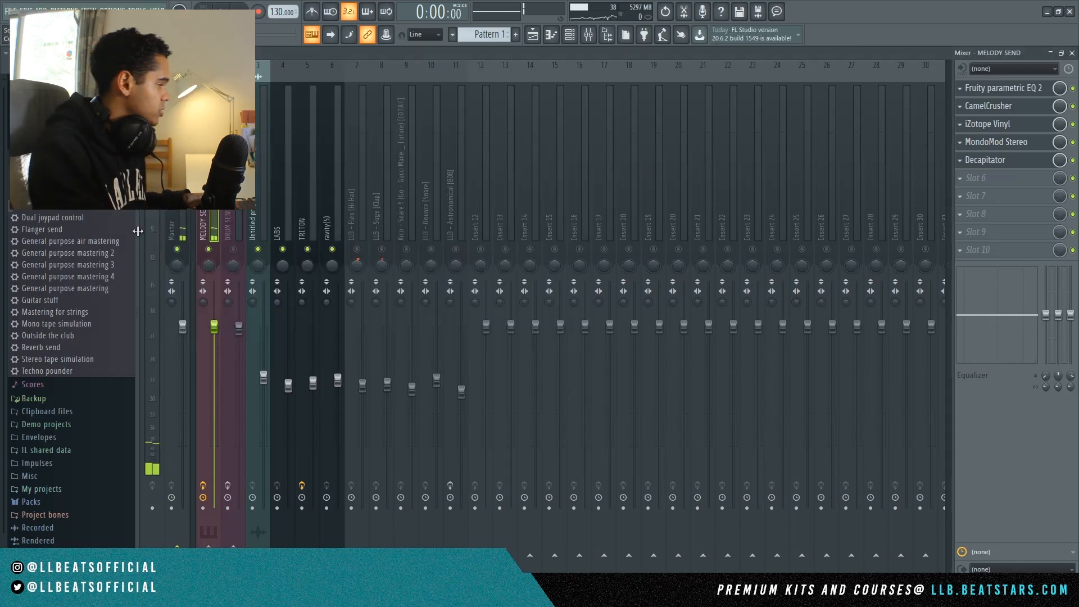
- Load Fruity Soft Clipper into slot 10 of the Master track
{"action": "left_click", "coordinate": [187, 221]}
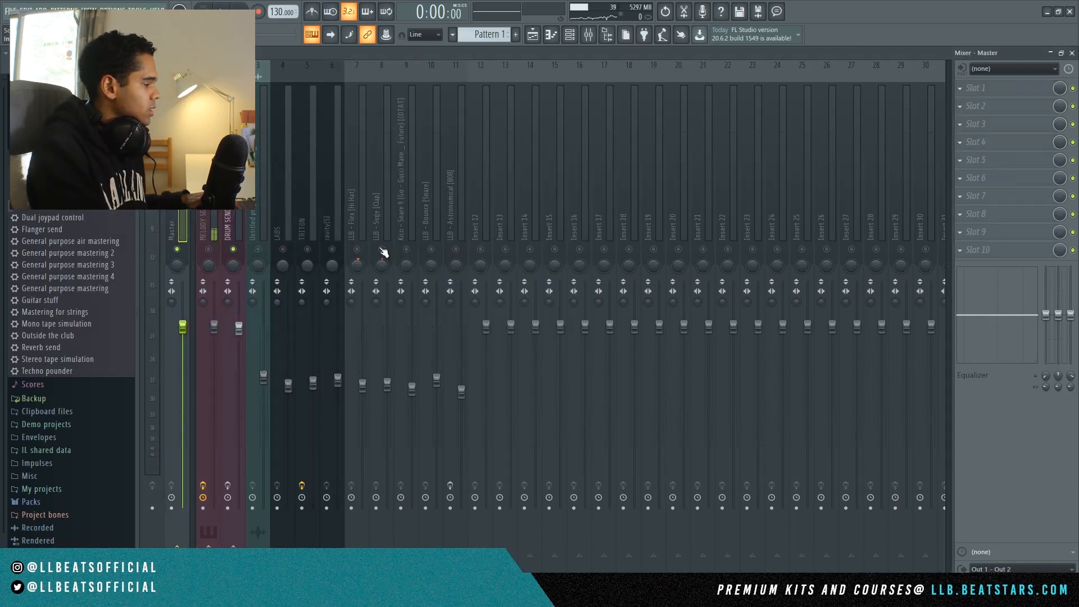
{"action": "left_click", "coordinate": [967, 250]}
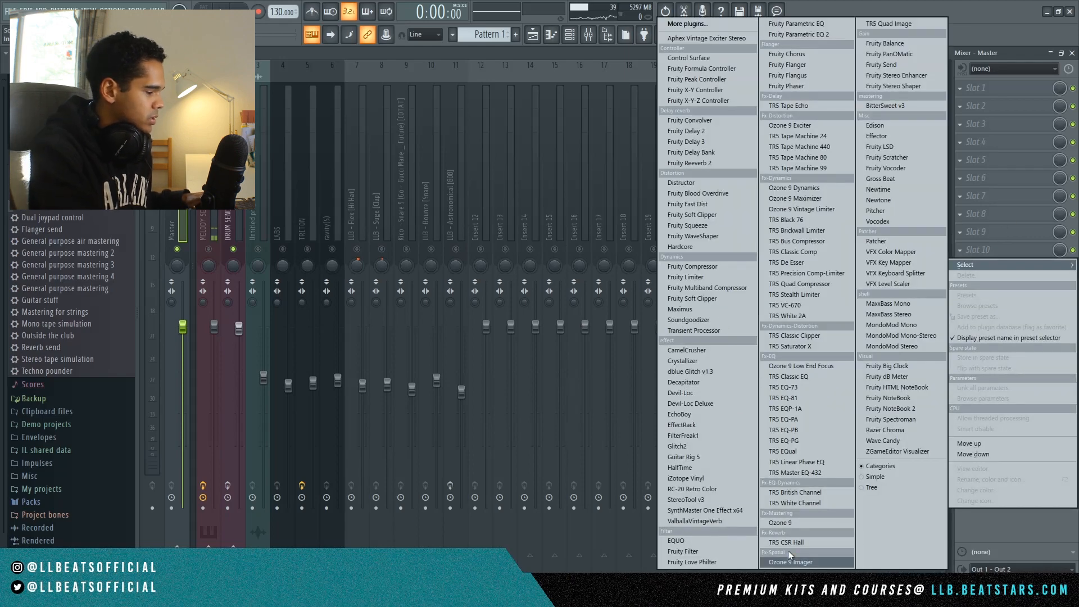
{"action": "left_click", "coordinate": [690, 298]}
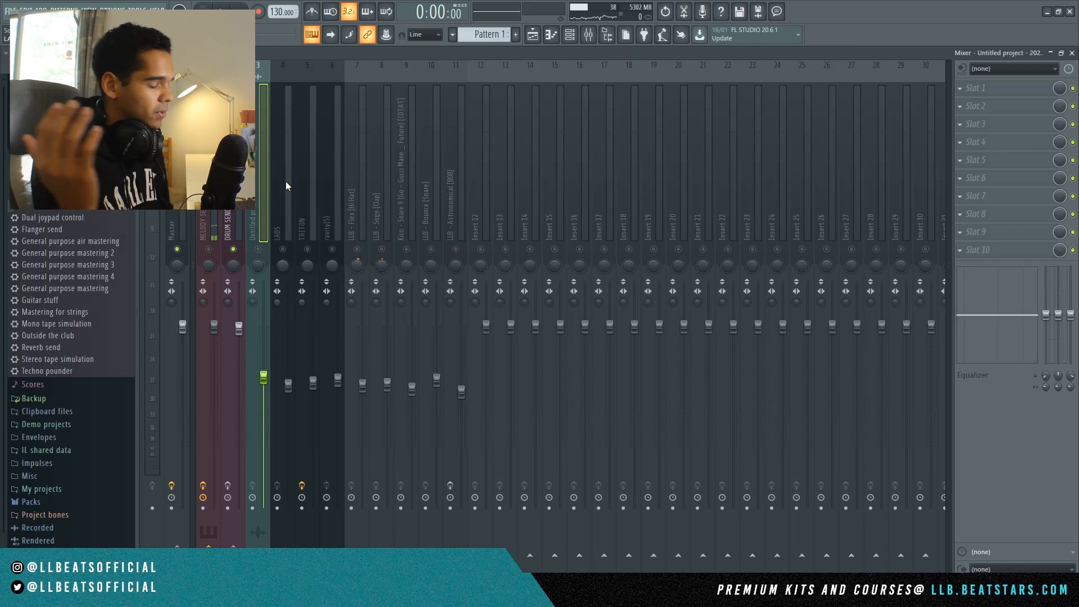
- Play the full beat, raise the faders of inserts 3 to 11 together, and mute the TRITON track
{"action": "key", "text": "space"}
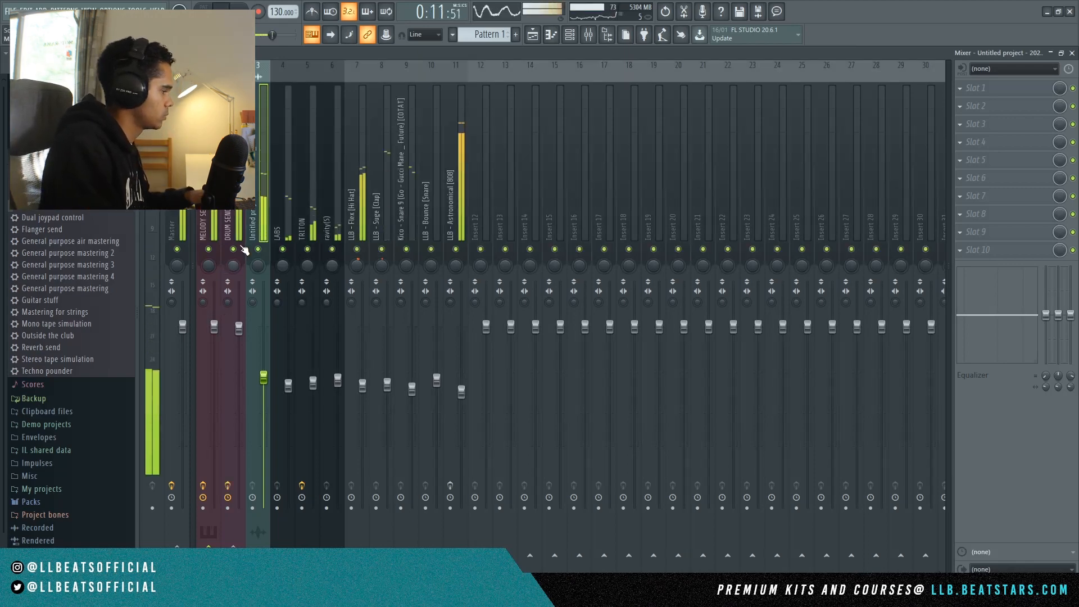
{"action": "left_click_drag", "start_coordinate": [281, 223], "coordinate": [461, 228]}
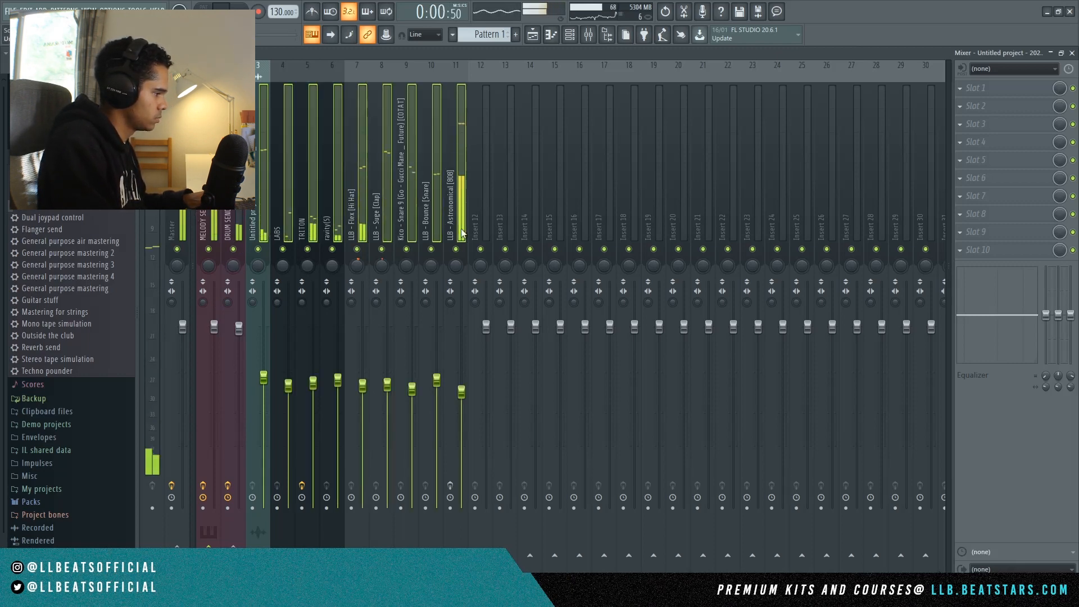
{"action": "left_click_drag", "start_coordinate": [265, 379], "coordinate": [268, 364]}
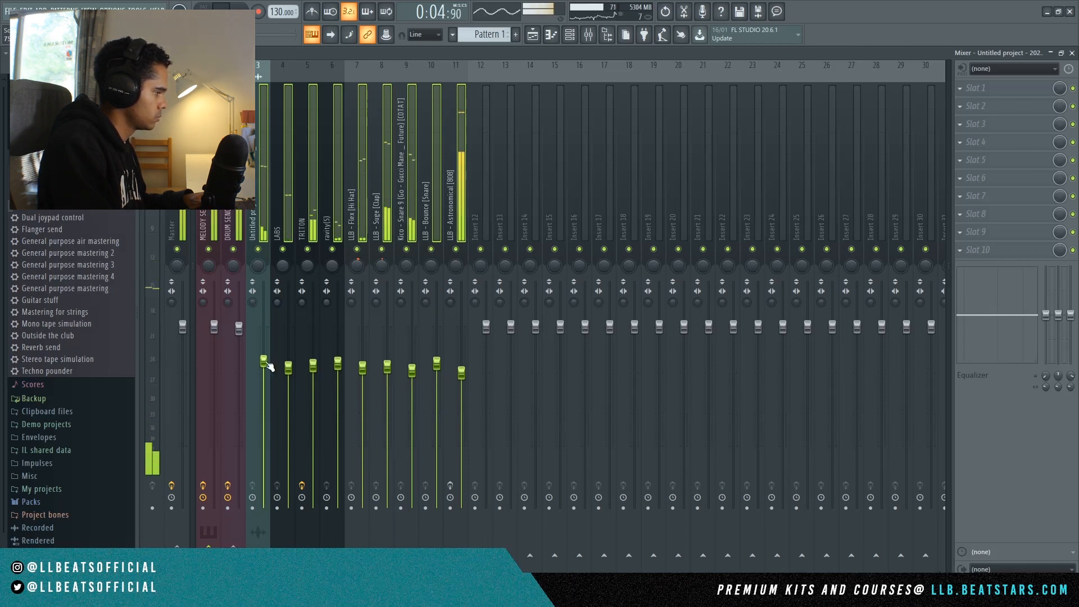
{"action": "left_click", "coordinate": [309, 249]}
{"action": "left_click_drag", "start_coordinate": [265, 361], "coordinate": [264, 346]}
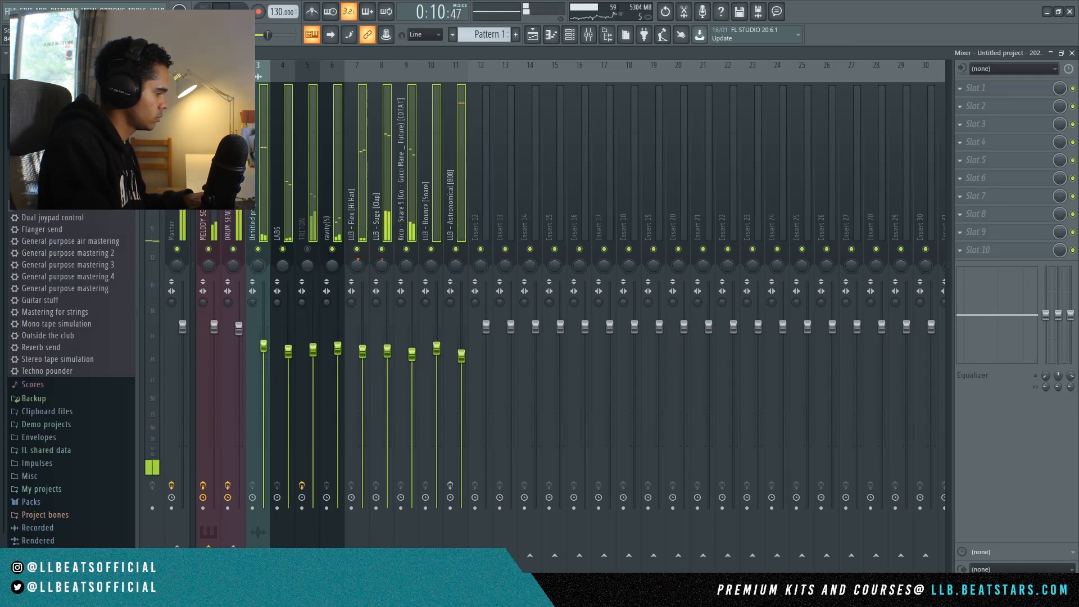
{"action": "left_click_drag", "start_coordinate": [264, 346], "coordinate": [264, 332]}
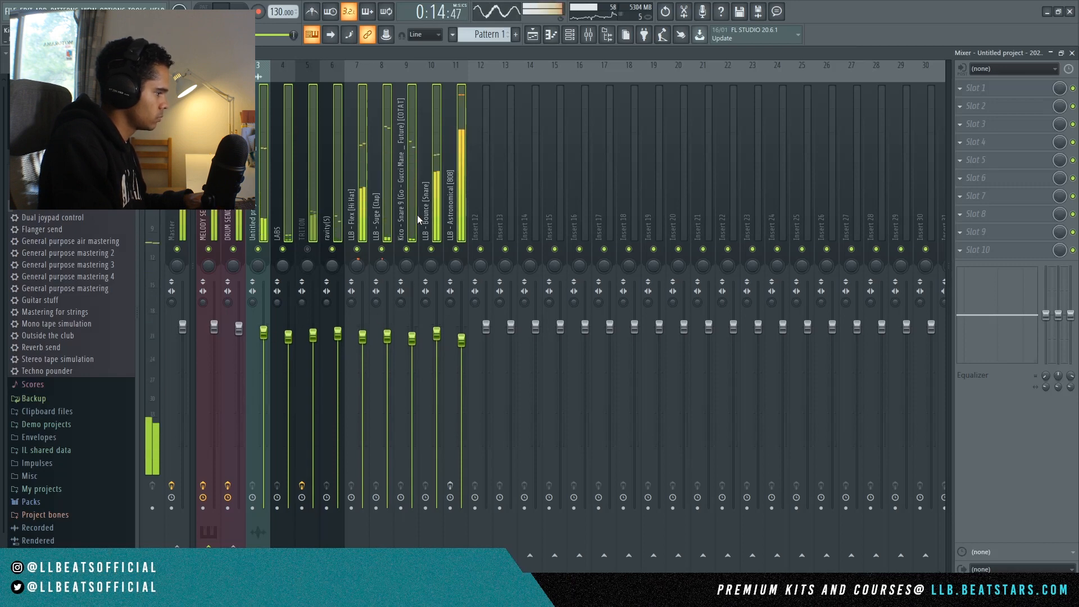
- Lower only the 808 track's fader slightly during playback
{"action": "left_click", "coordinate": [460, 189]}
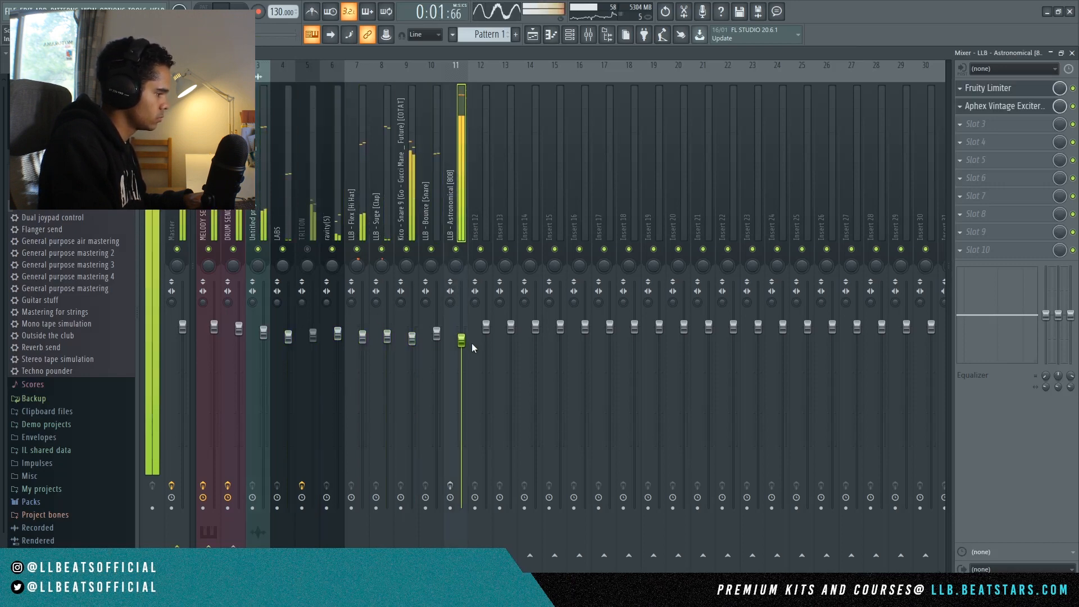
{"action": "left_click_drag", "start_coordinate": [461, 341], "coordinate": [461, 349]}
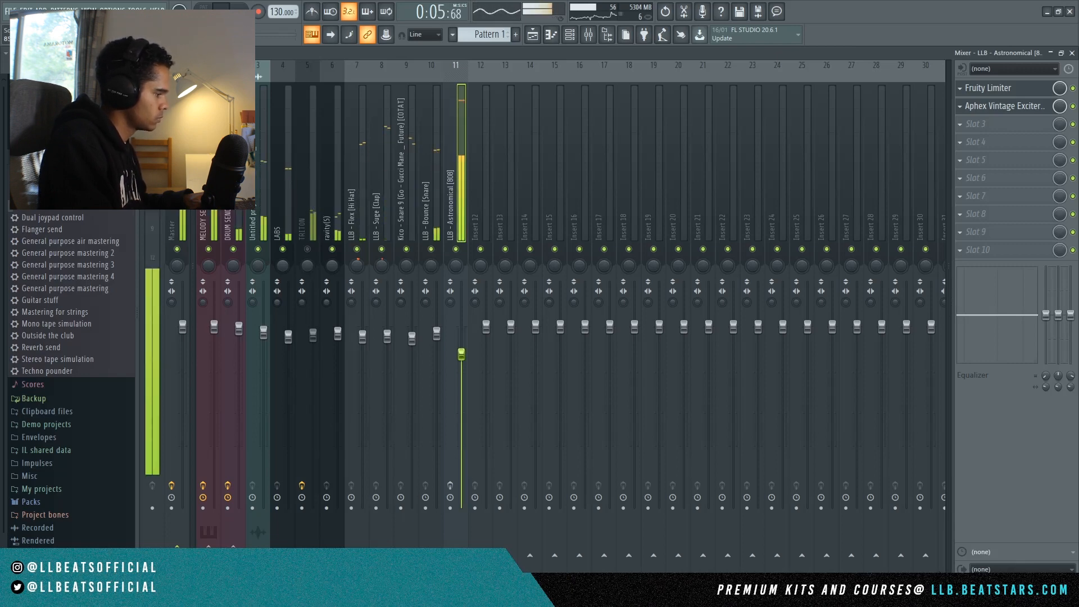